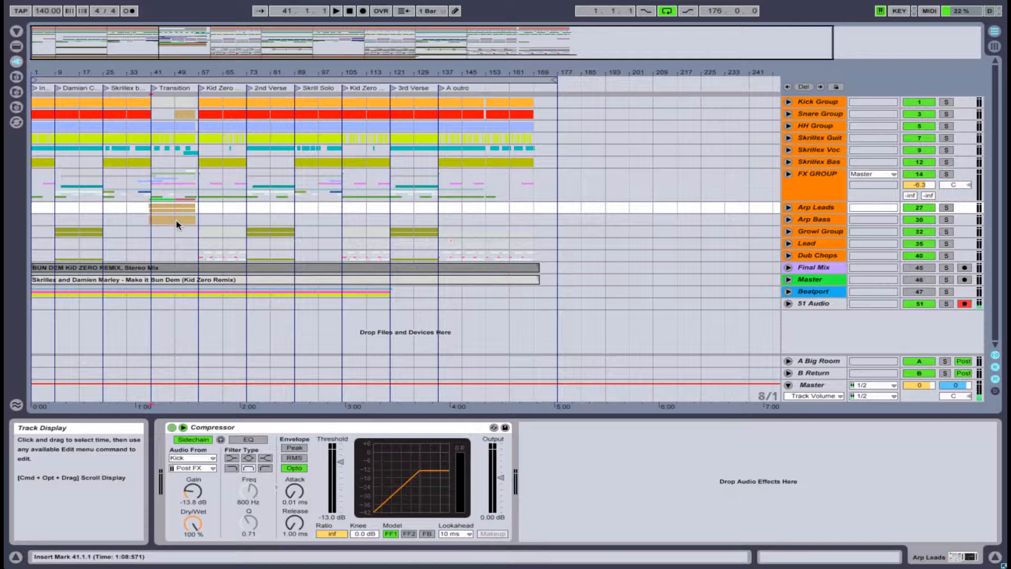
# Play the arrangement from bar 37 through the Transition section and stop at the start of Kid Zero Drop.
pyautogui.click(150, 178)
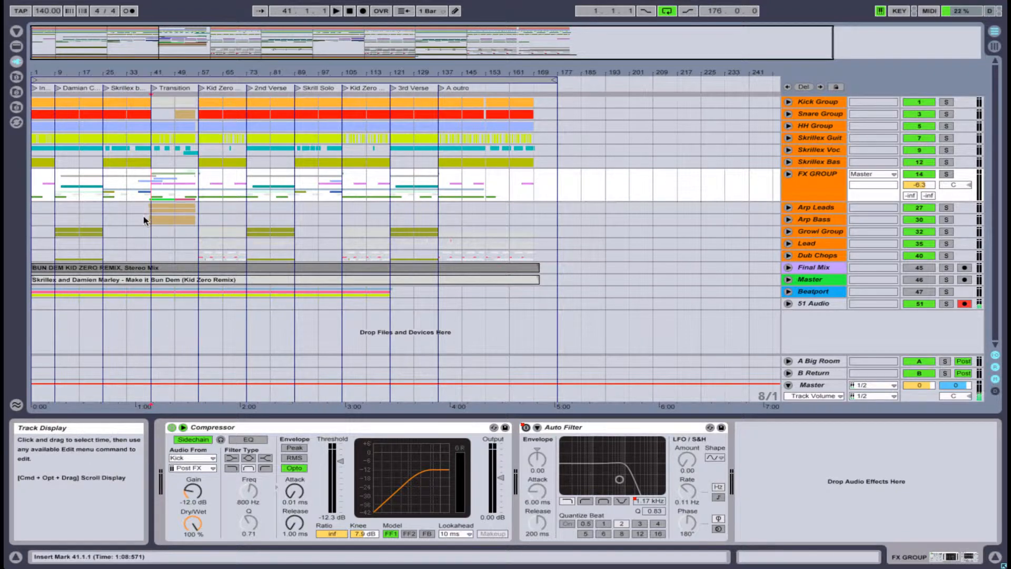
pyautogui.moveTo(158, 73); pyautogui.dragTo(167, 145)
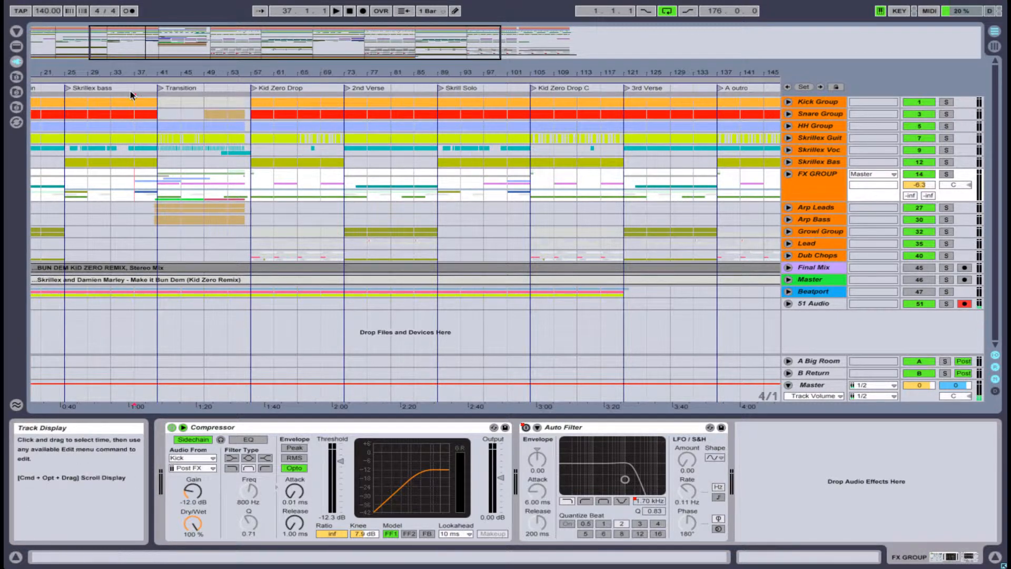
pyautogui.click(132, 104)
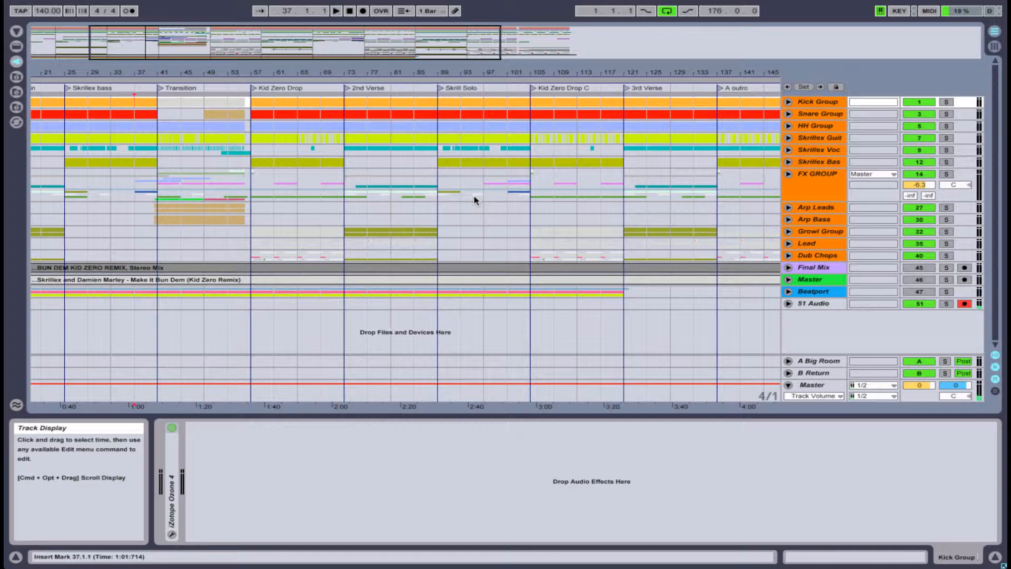
pyautogui.press('space')
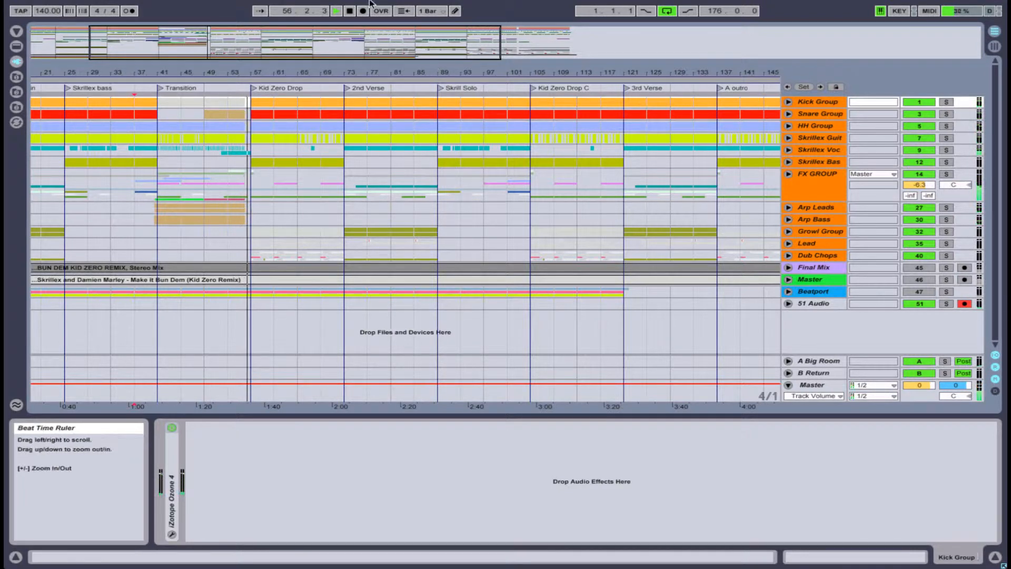
pyautogui.click(352, 11)
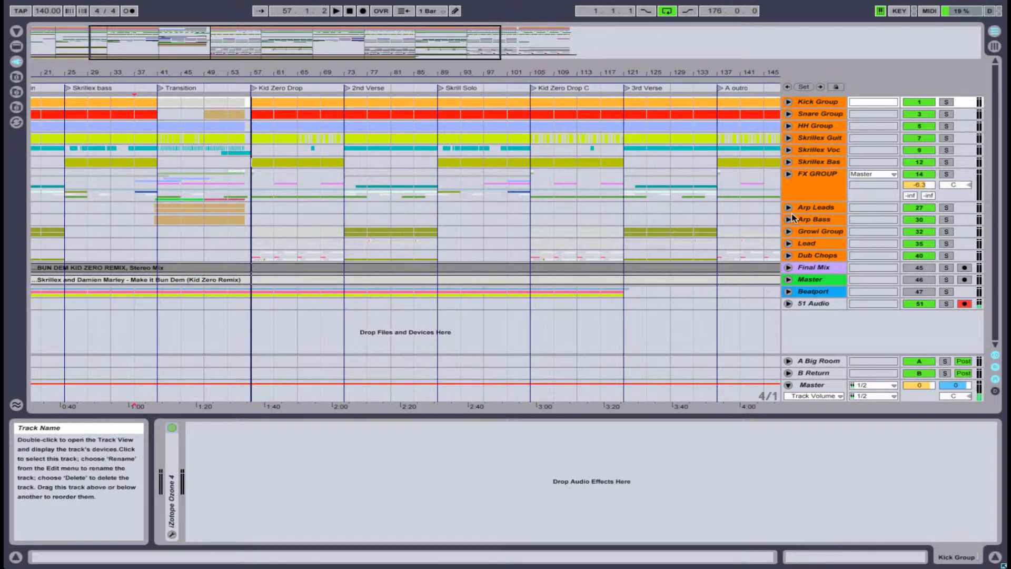
# Unfold the Arp Leads group and solo it together with the 51 Audio track.
pyautogui.click(812, 209)
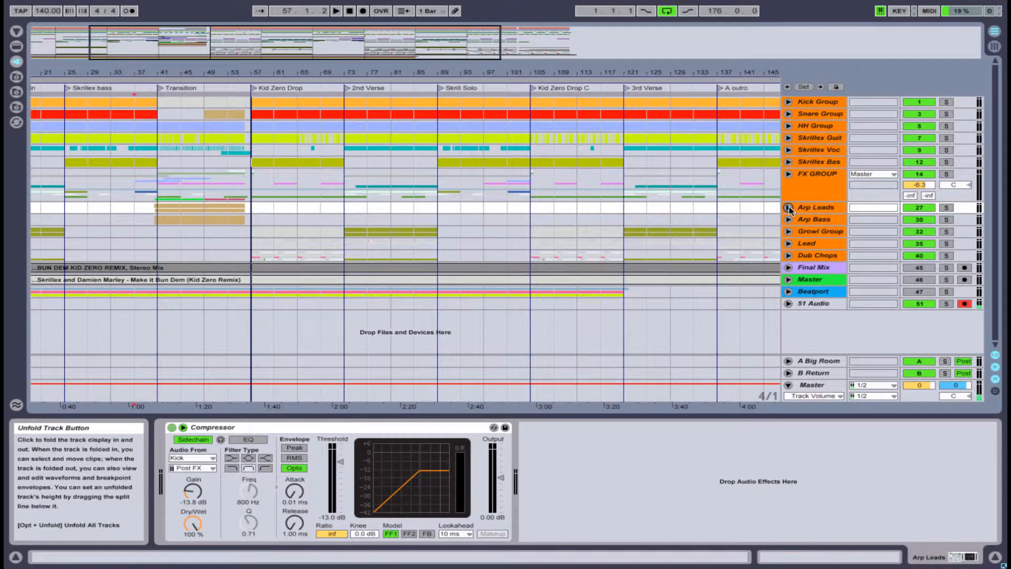
pyautogui.click(788, 207)
pyautogui.click(947, 208)
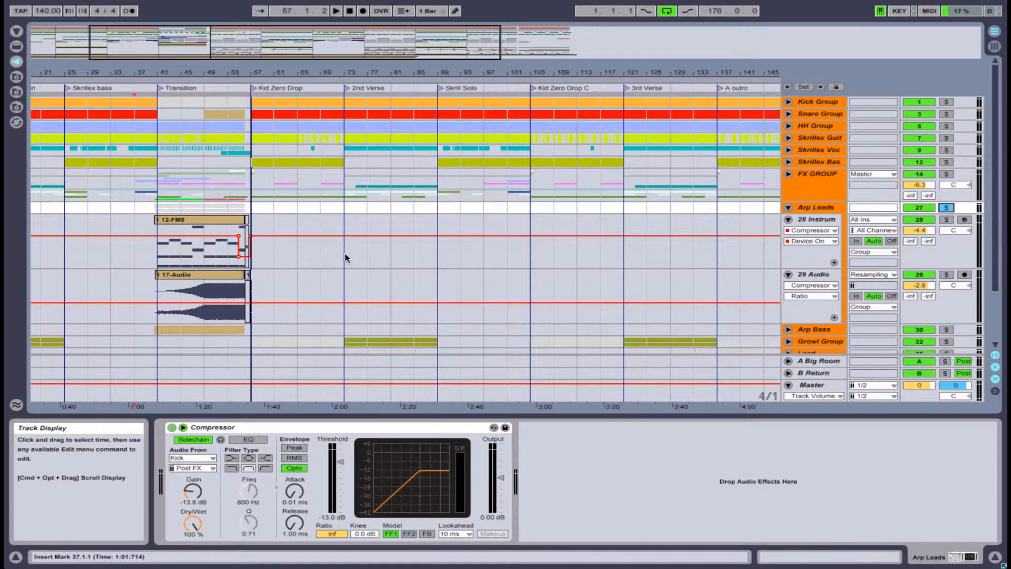
pyautogui.scroll(-3, 943, 251)
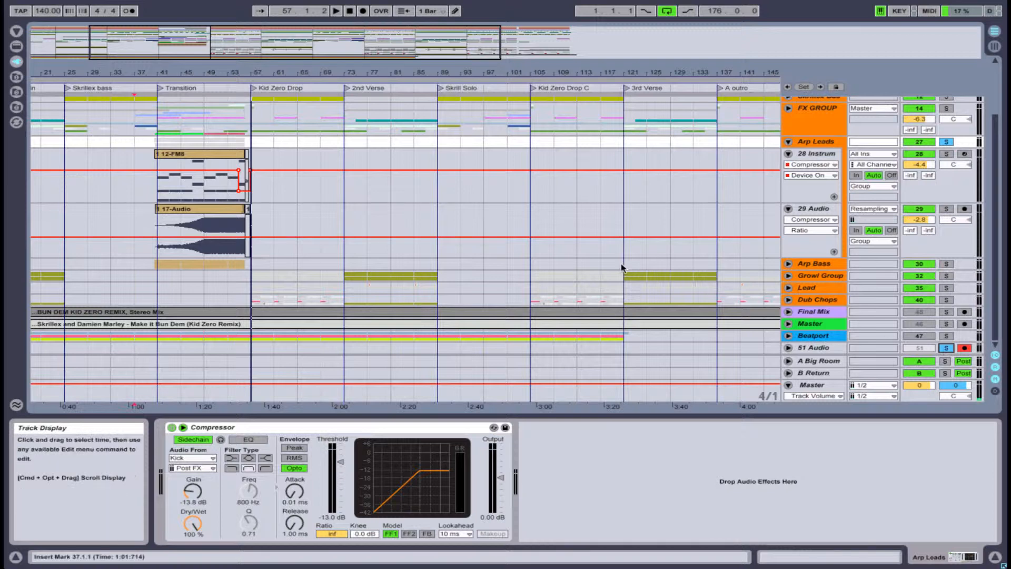
pyautogui.scroll(3, 613, 272)
# Mute the 29 Audio track and play the 12-FM8 clip from its start.
pyautogui.click(207, 221)
pyautogui.click(197, 263)
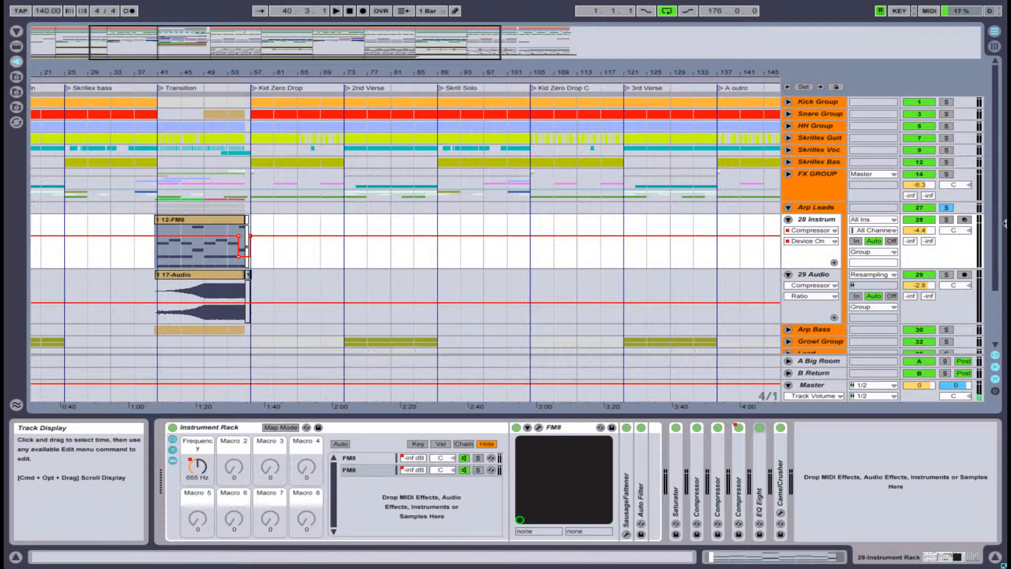
pyautogui.click(917, 276)
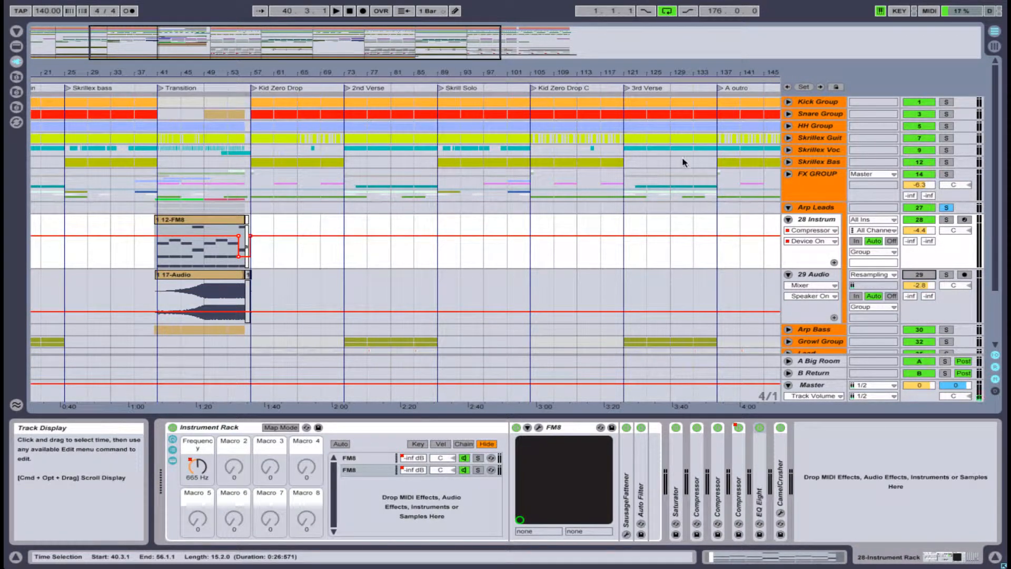
pyautogui.press('space')
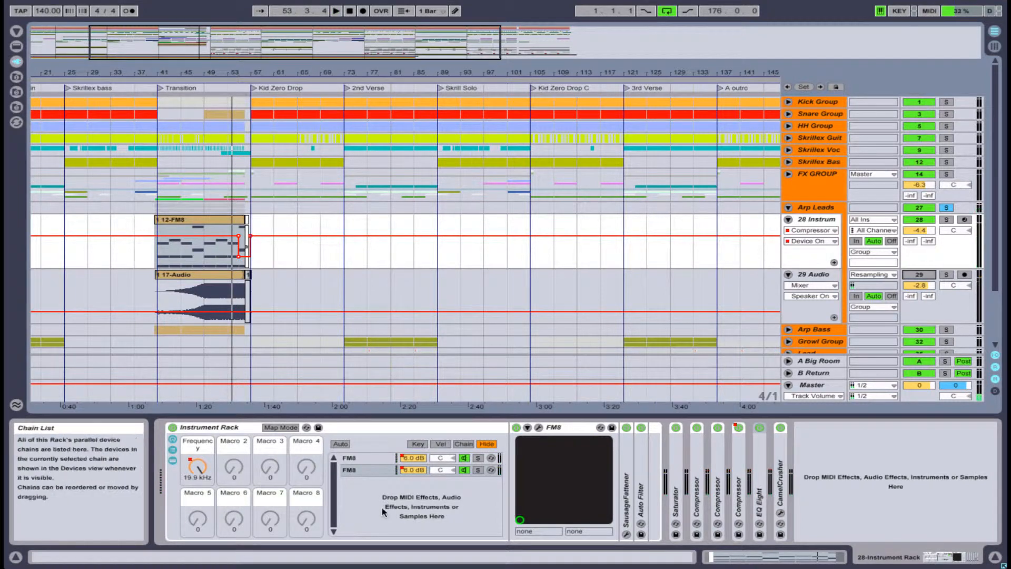
# Select the first FM8 chain in the Instrument Rack and collapse its SausageFattener and Auto Filter devices.
pyautogui.click(356, 457)
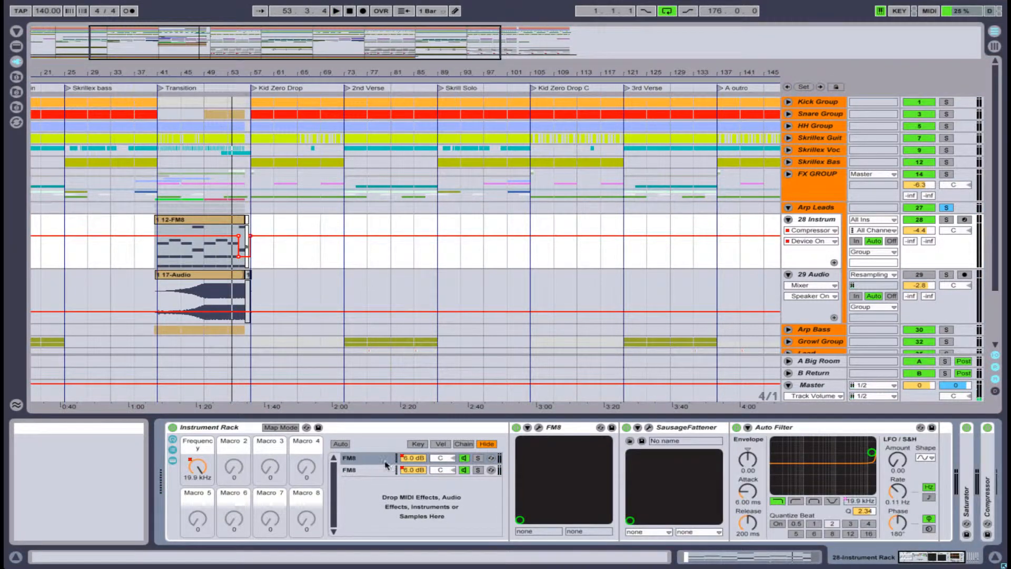
pyautogui.doubleClick(676, 428)
pyautogui.doubleClick(710, 428)
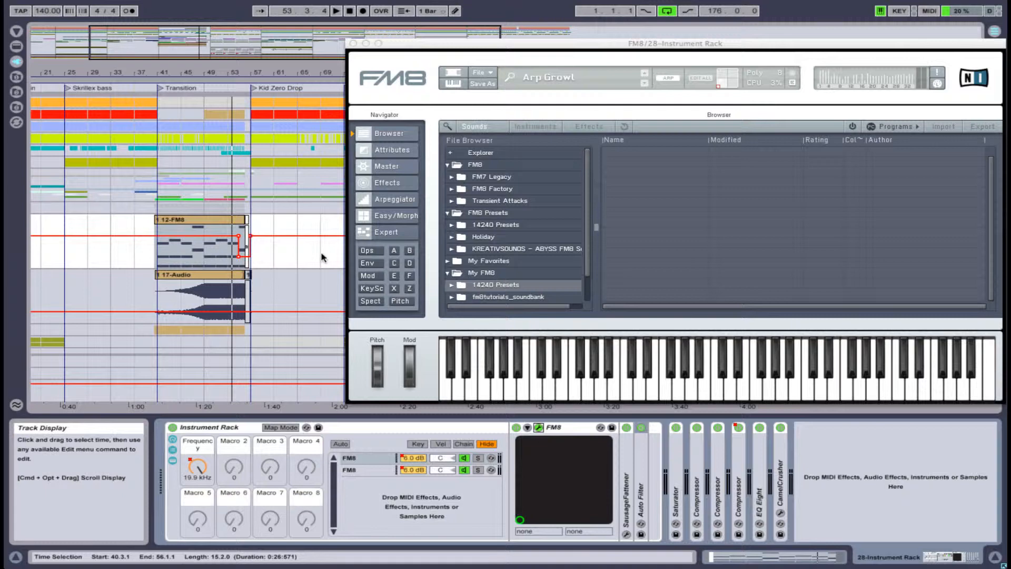
# Examine the pitch settings of the Arp Growl patch in the FM8 editor and close the editor.
pyautogui.hscroll(-5, 323, 257)
pyautogui.hscroll(5, 262, 241)
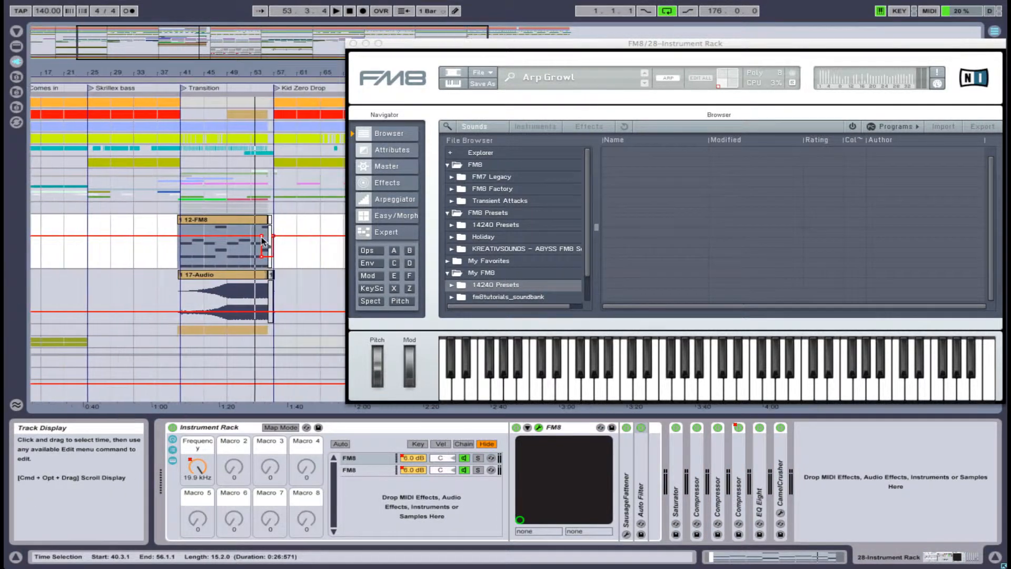
pyautogui.click(399, 301)
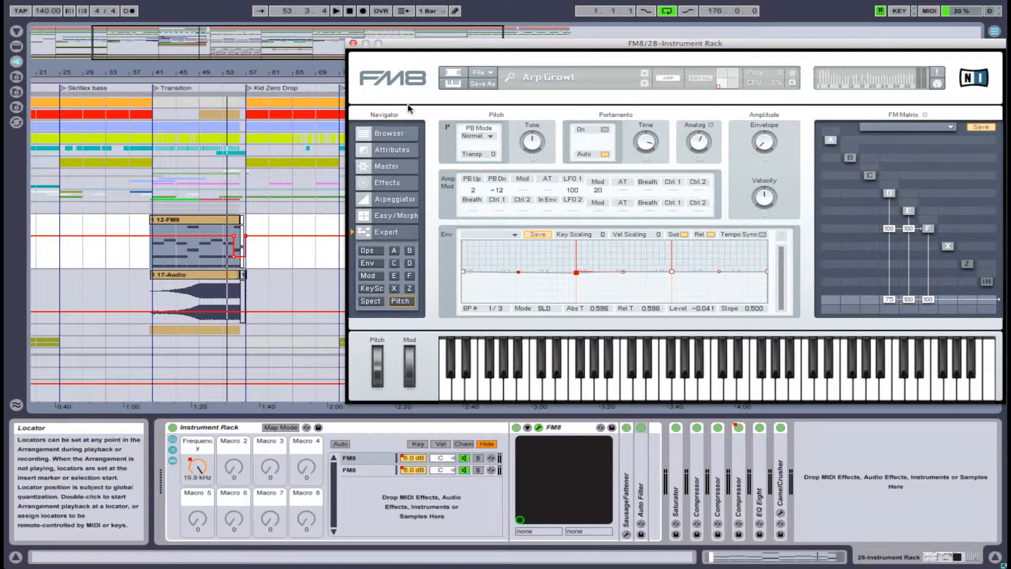
pyautogui.click(353, 45)
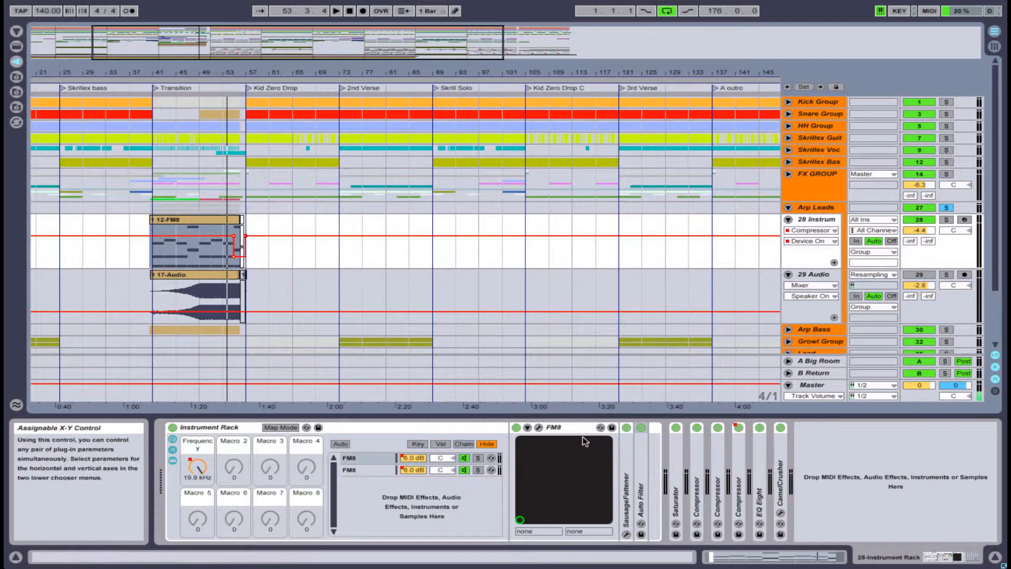
# Collapse the FM8 device in the first chain and compare the devices of the rack's two FM8 chains.
pyautogui.doubleClick(567, 427)
pyautogui.click(365, 468)
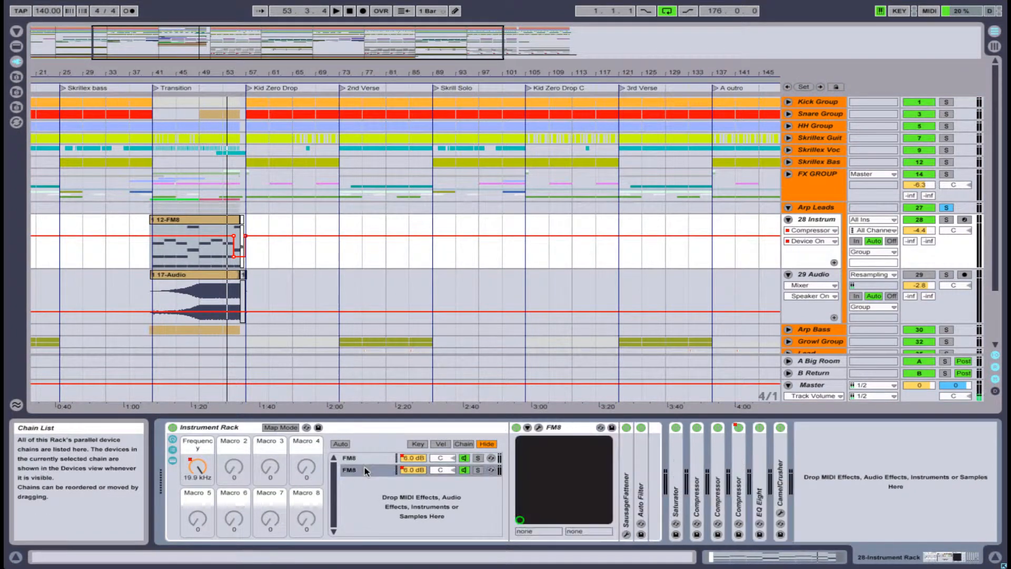
pyautogui.click(370, 459)
pyautogui.click(372, 468)
pyautogui.click(373, 460)
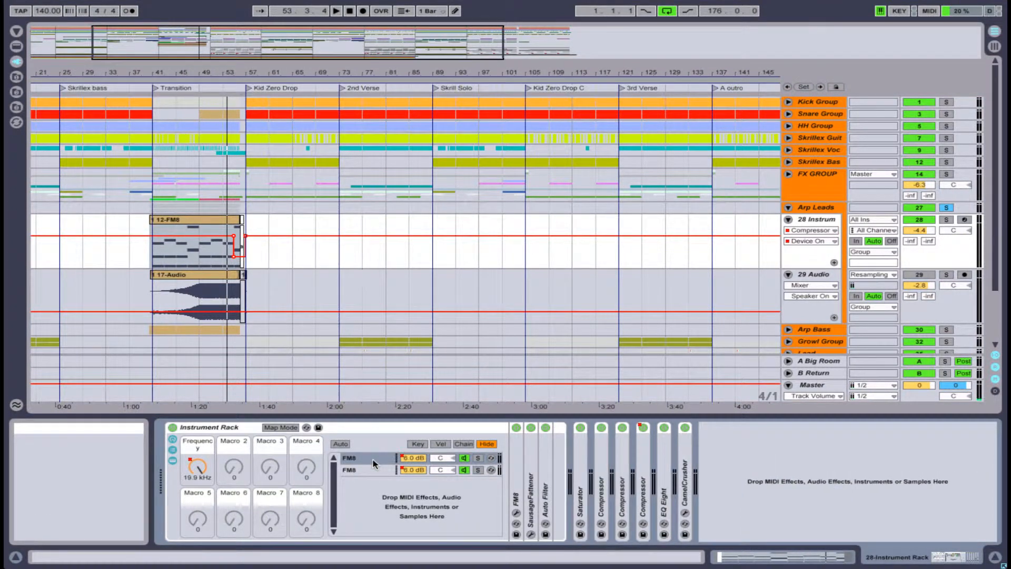
pyautogui.click(374, 472)
pyautogui.click(385, 460)
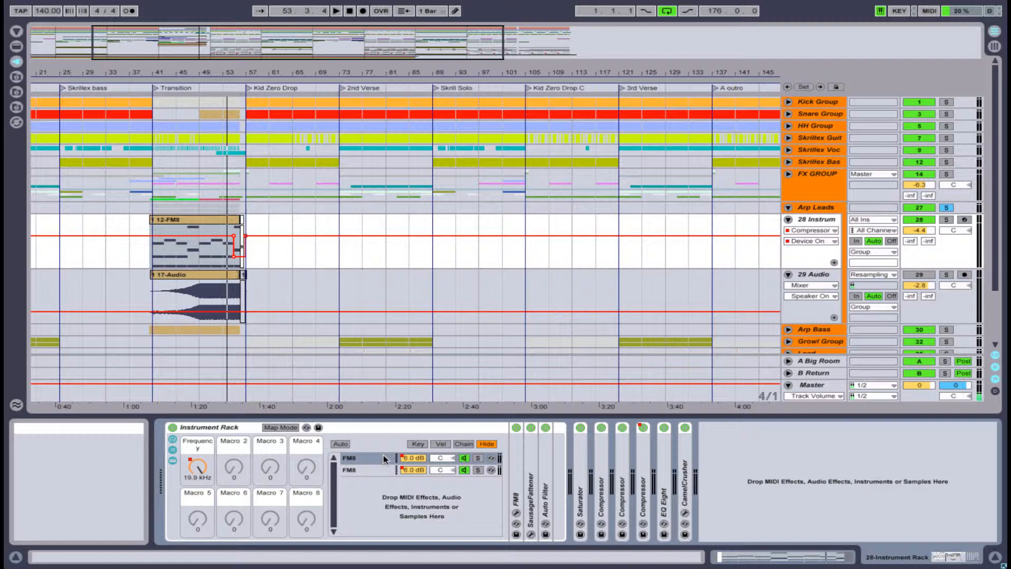
# Solo the first FM8 chain and the second one in turn while playing the clip, moving playback to bar 49.
pyautogui.click(478, 458)
pyautogui.click(198, 219)
pyautogui.press('space')
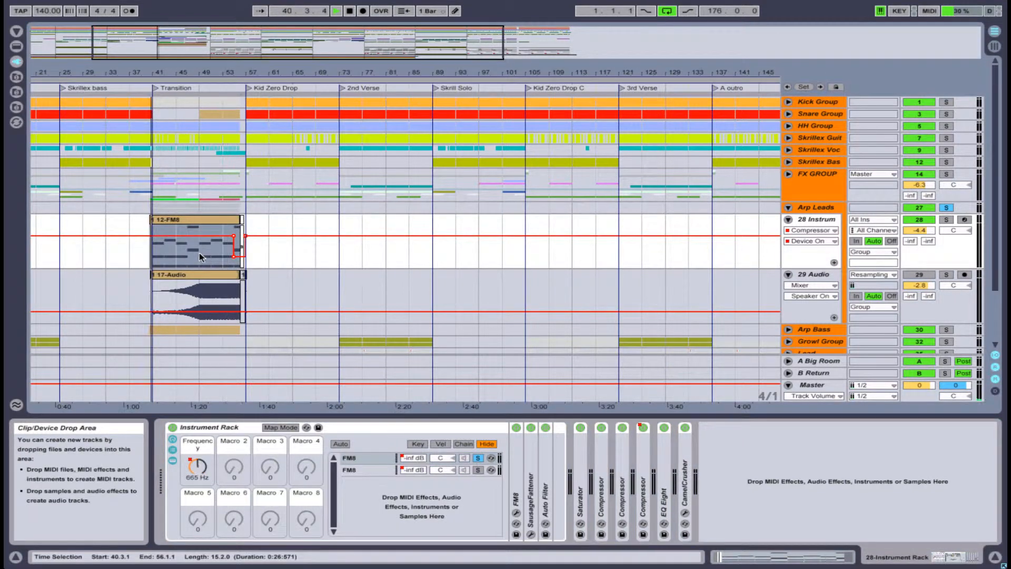
pyautogui.click(199, 256)
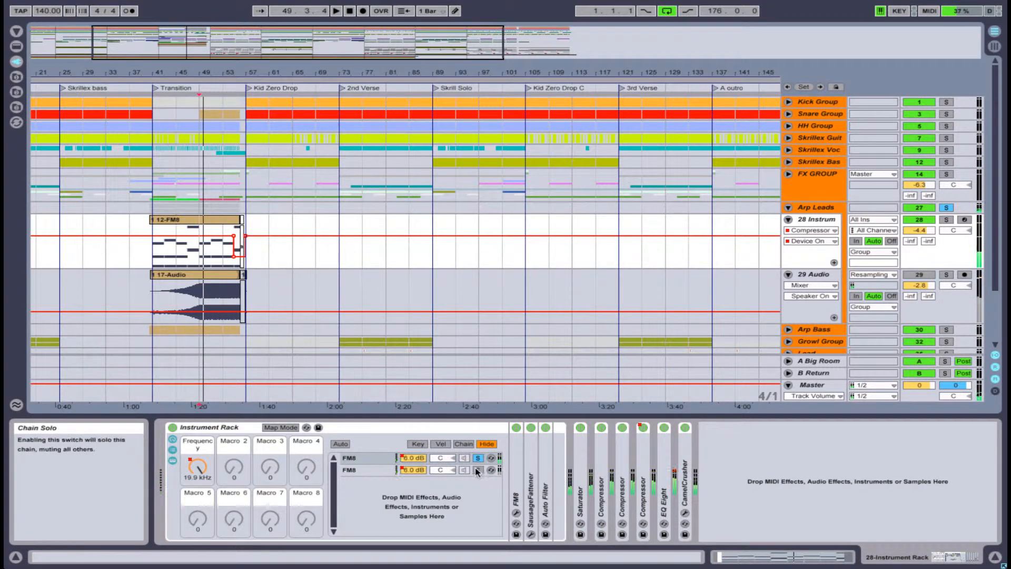
pyautogui.click(478, 471)
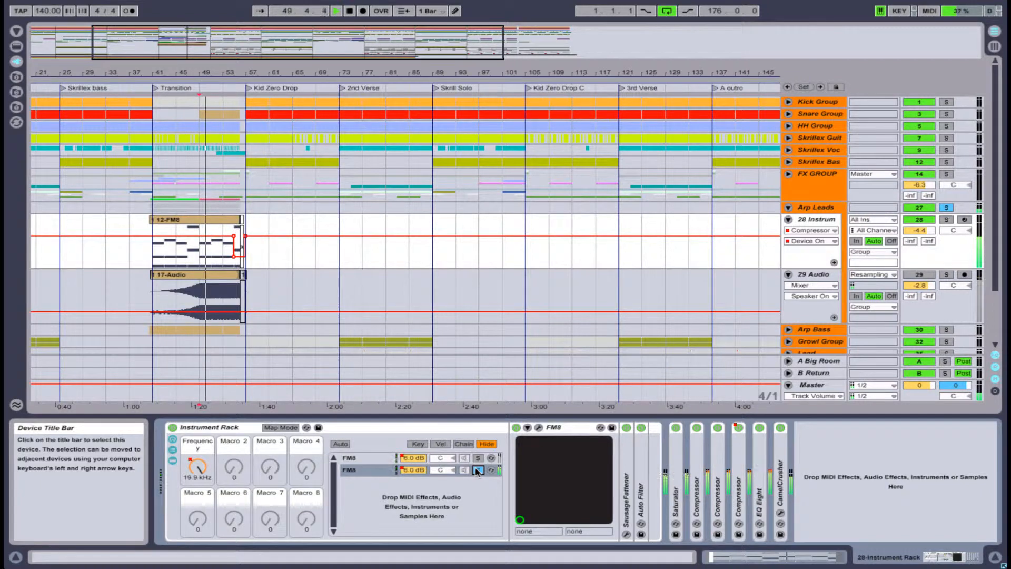
pyautogui.press('space')
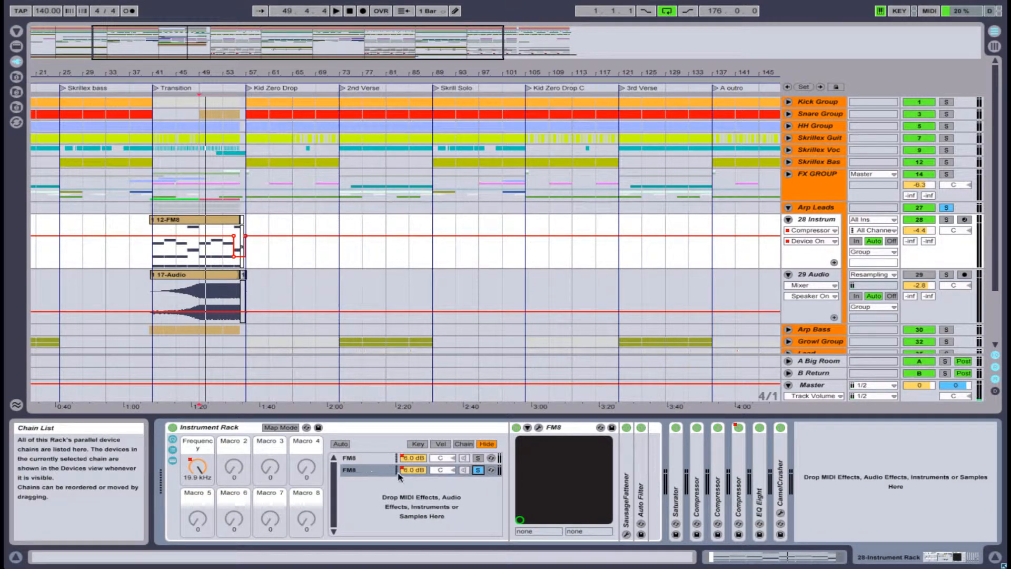
# Replay from bar 49 to compare the soloed second FM8 chain with the first, and unsolo both chains.
pyautogui.click(355, 458)
pyautogui.click(357, 469)
pyautogui.click(362, 464)
pyautogui.click(362, 469)
pyautogui.press('space')
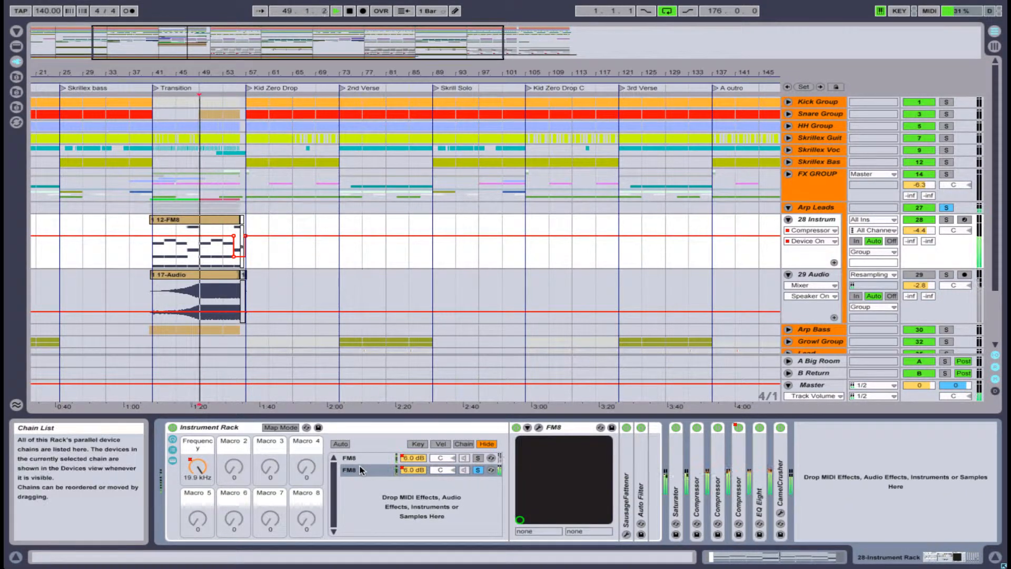
pyautogui.click(478, 458)
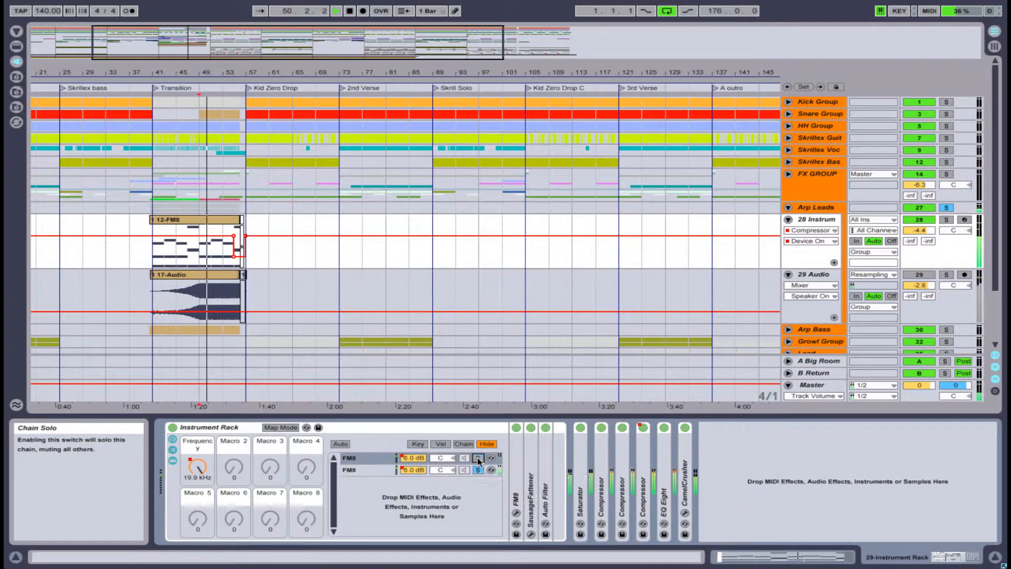
pyautogui.click(478, 459)
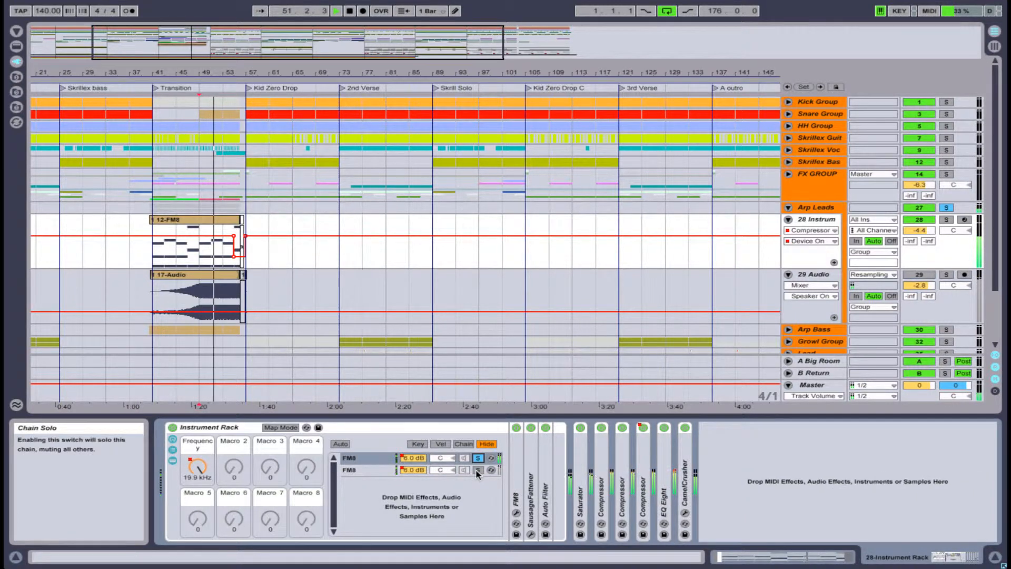
pyautogui.click(478, 471)
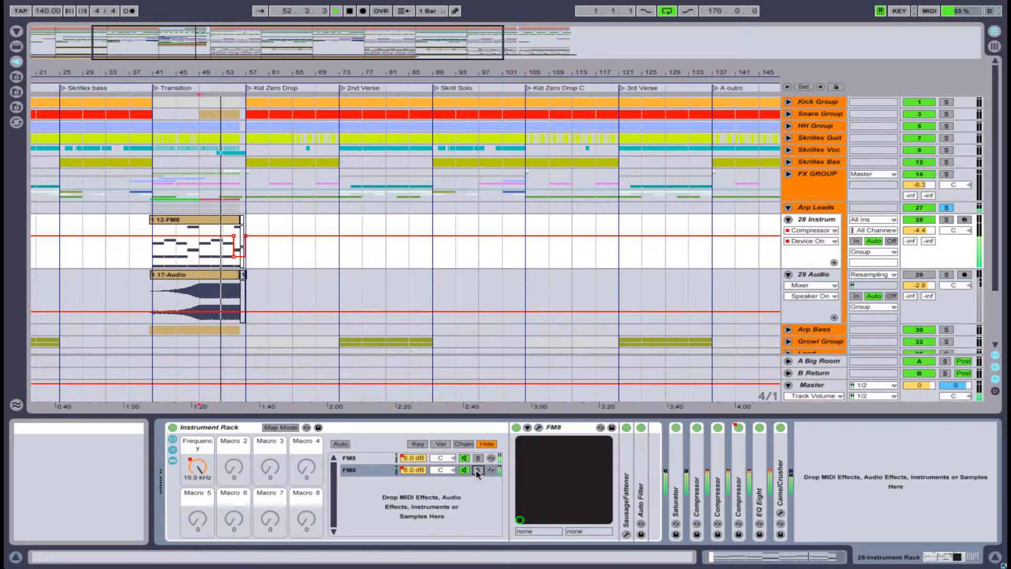
pyautogui.press('space')
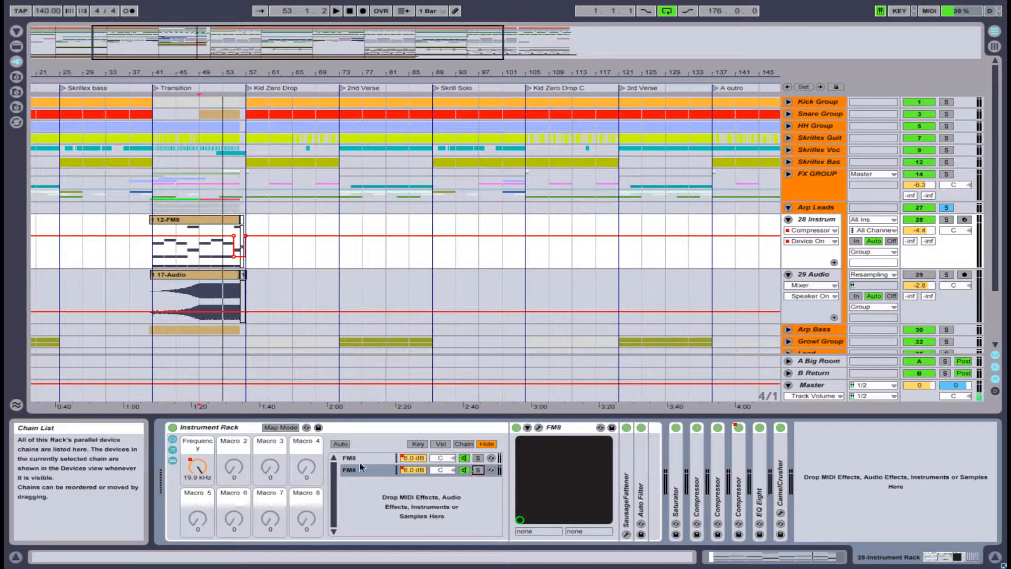
# Select the 12-FM8 clip and collapse the second chain's FM8 device and the whole Instrument Rack.
pyautogui.click(196, 219)
pyautogui.click(569, 427)
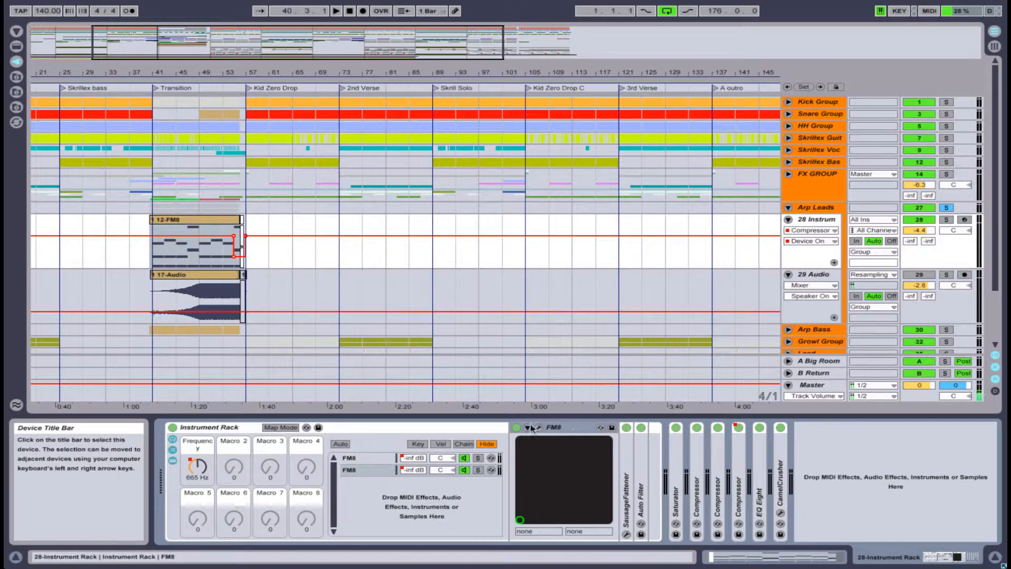
pyautogui.doubleClick(474, 427)
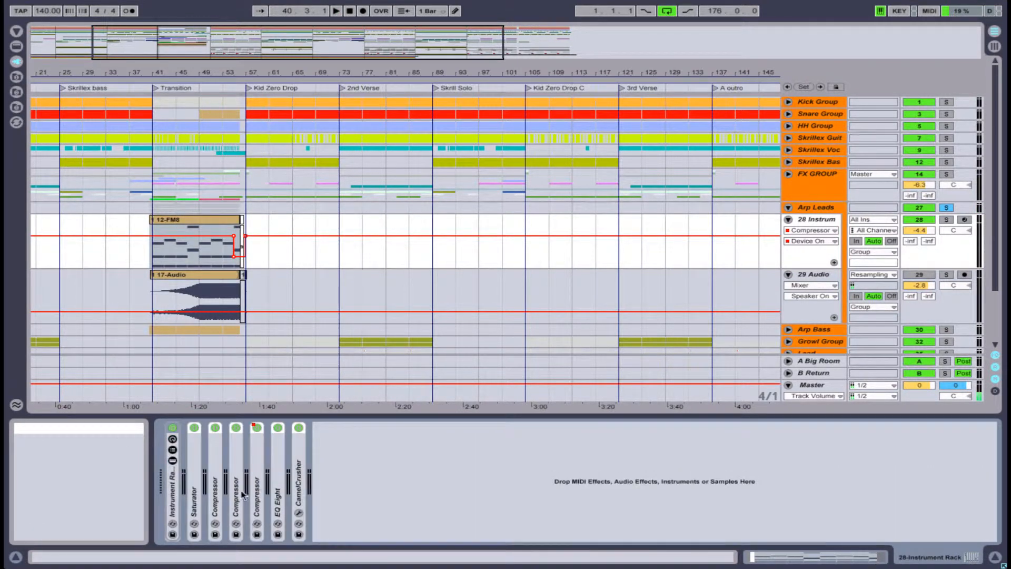
# Expand the first Compressor after the Saturator to inspect its settings, and collapse it again.
pyautogui.click(200, 486)
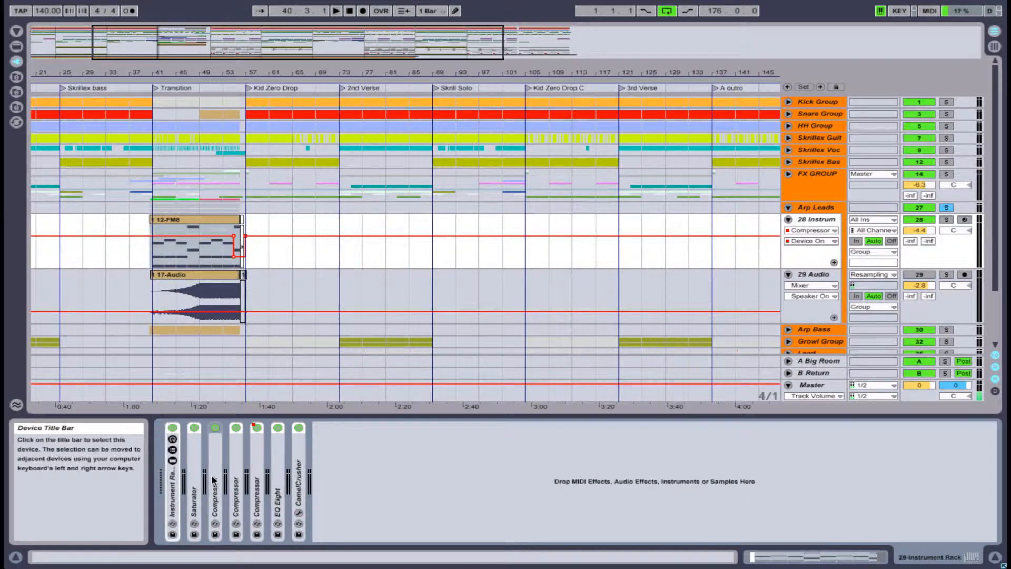
pyautogui.doubleClick(218, 468)
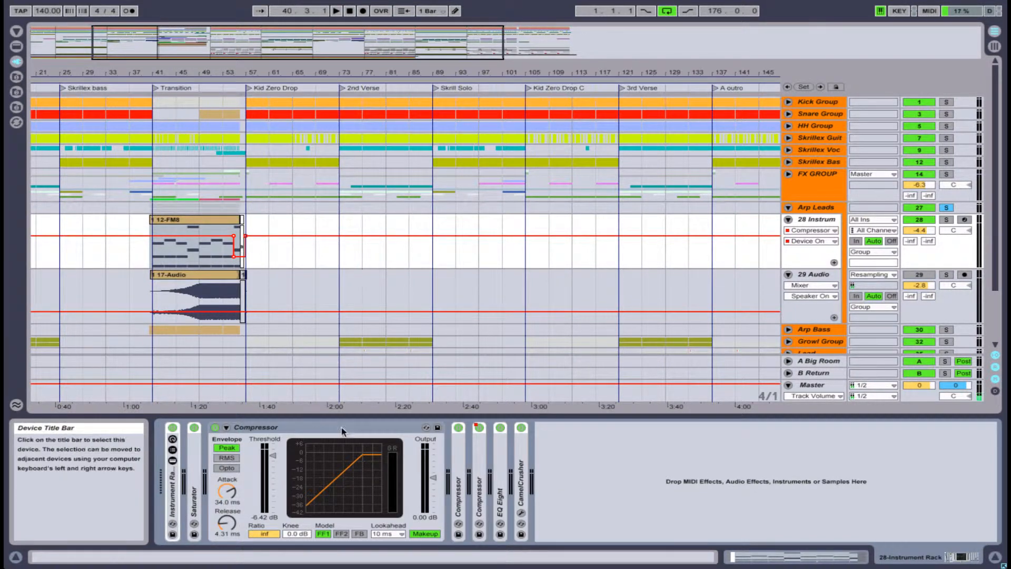
pyautogui.doubleClick(341, 430)
# Expand the second and third Compressors on the 28 Instrument track to show their sidechain settings.
pyautogui.click(239, 452)
pyautogui.doubleClick(239, 452)
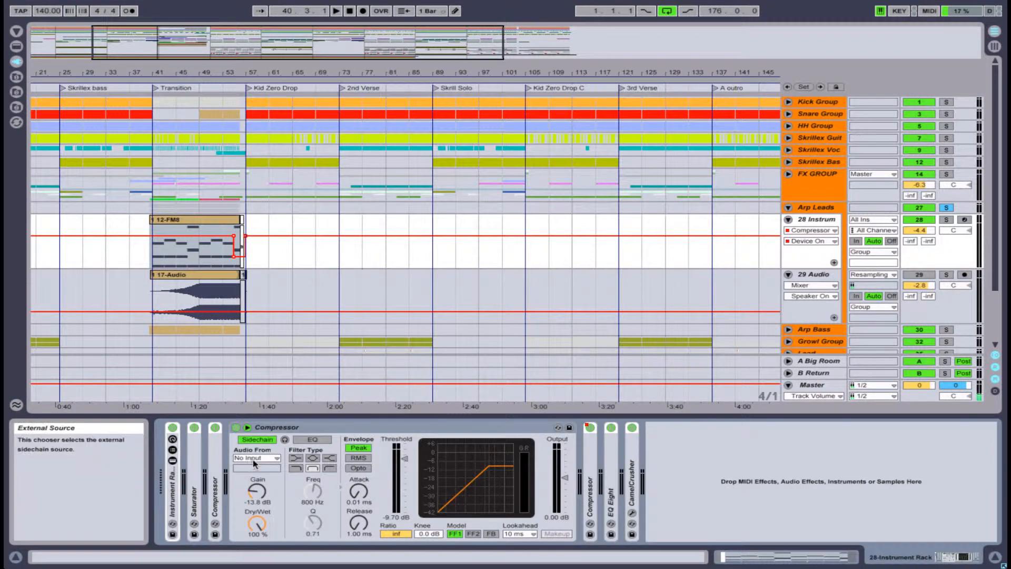
pyautogui.click(574, 466)
pyautogui.doubleClick(590, 459)
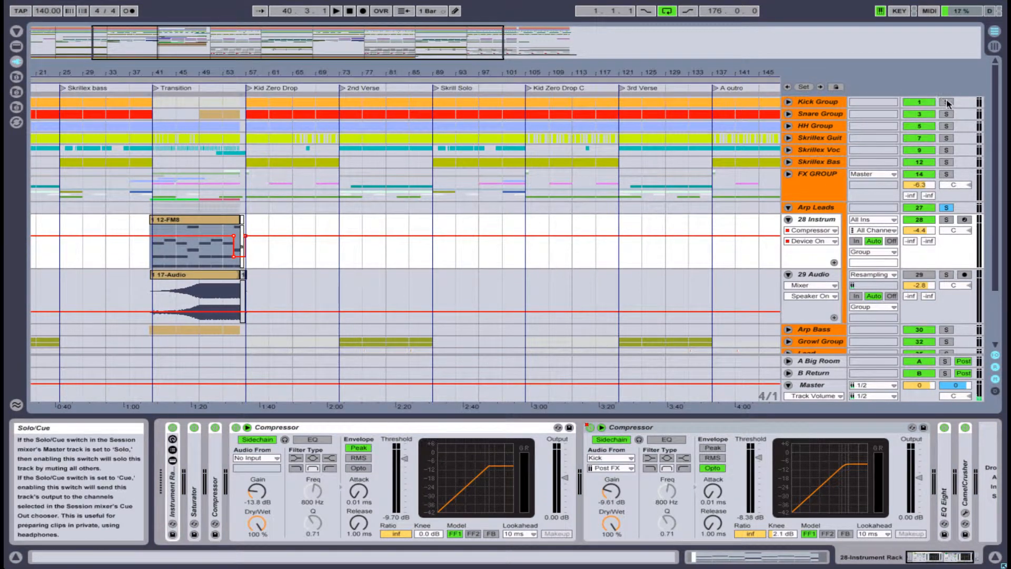
# Solo the Kick Group and Snare Group alongside the Arp Leads group.
pyautogui.moveTo(946, 103); pyautogui.dragTo(947, 114)
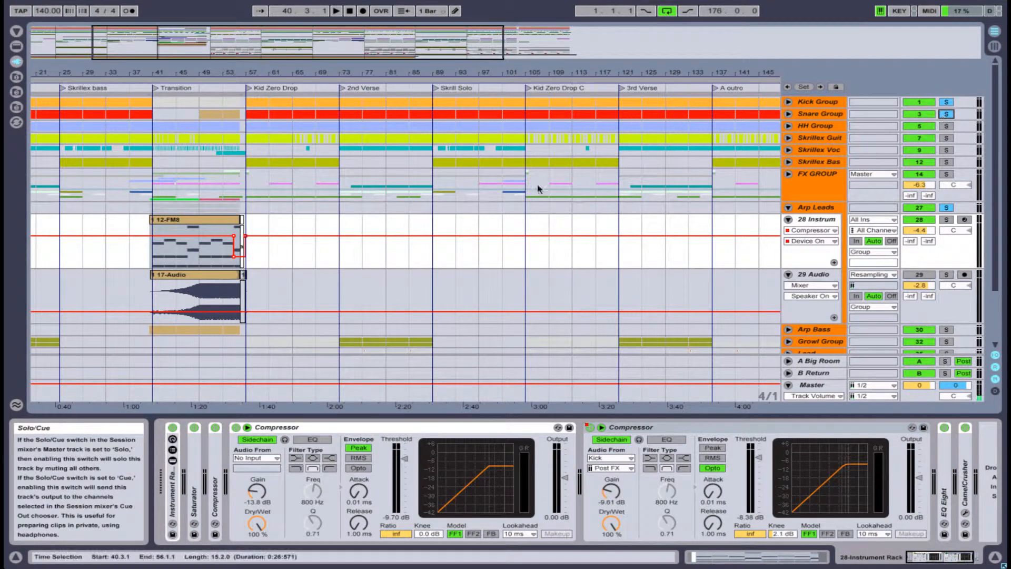
# Play the arp lead from bar 49 with the soloed drums, and collapse the second and third Compressors on the 28 Instrument track.
pyautogui.click(198, 244)
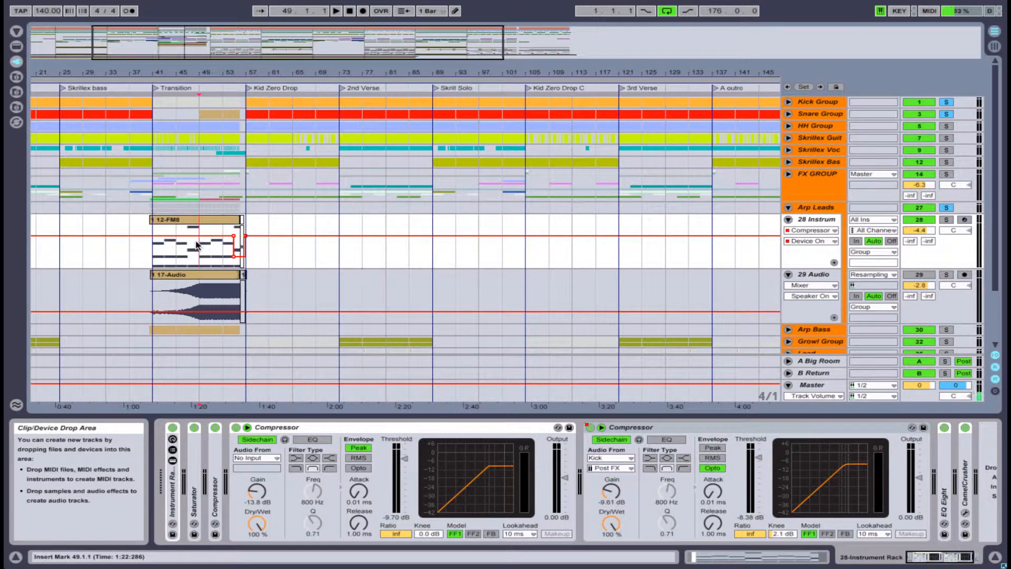
pyautogui.press('space')
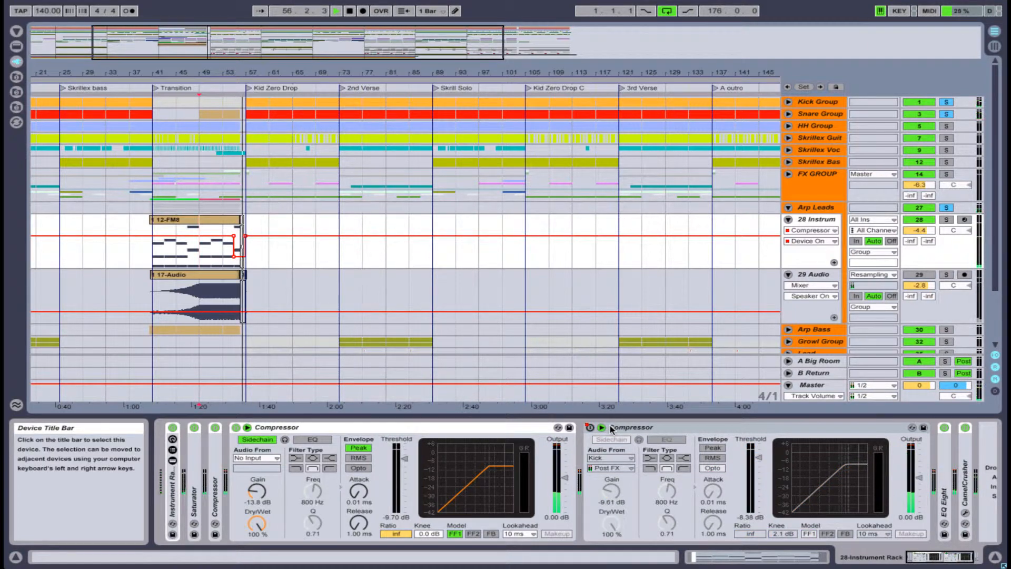
pyautogui.press('space')
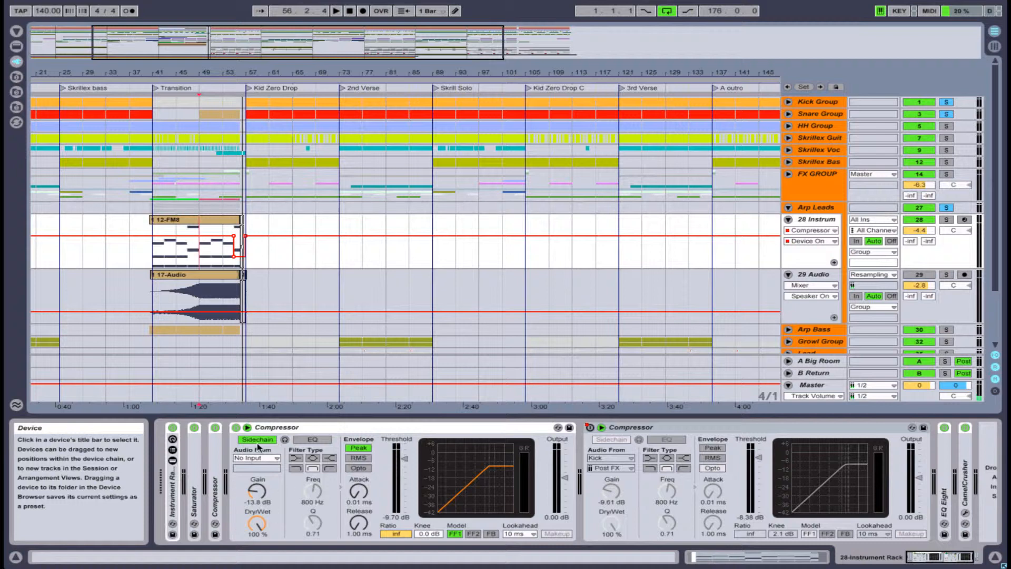
pyautogui.doubleClick(293, 429)
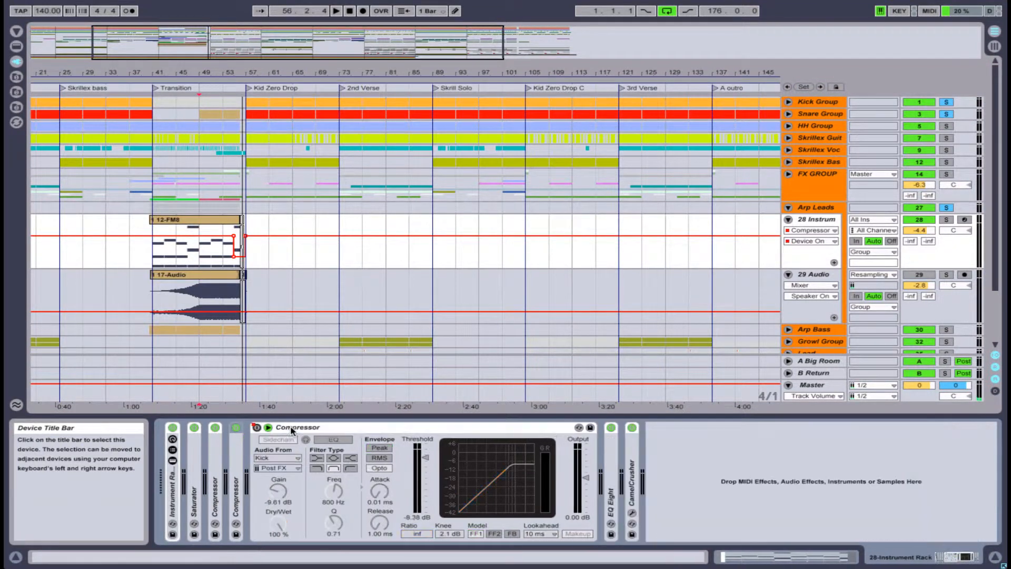
pyautogui.doubleClick(520, 431)
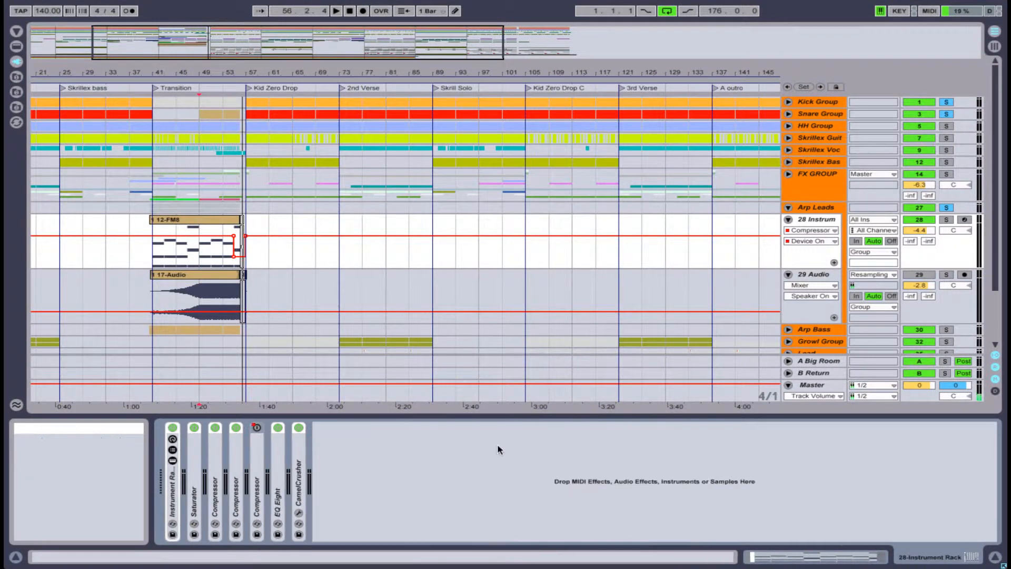
# Expand the EQ Eight to inspect its third band and the CamelCrusher to inspect its parameters, collapsing each one again.
pyautogui.doubleClick(274, 440)
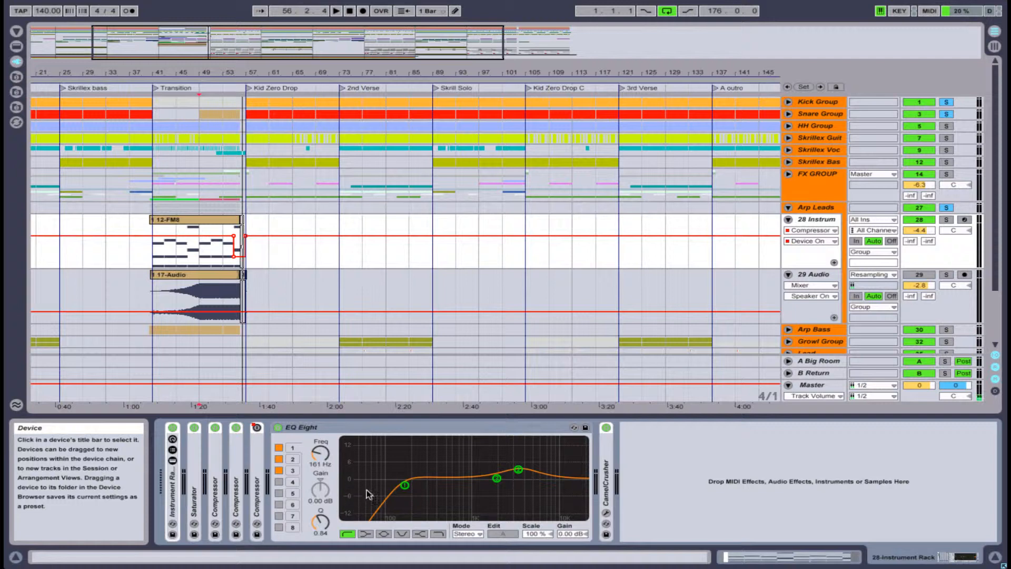
pyautogui.click(518, 469)
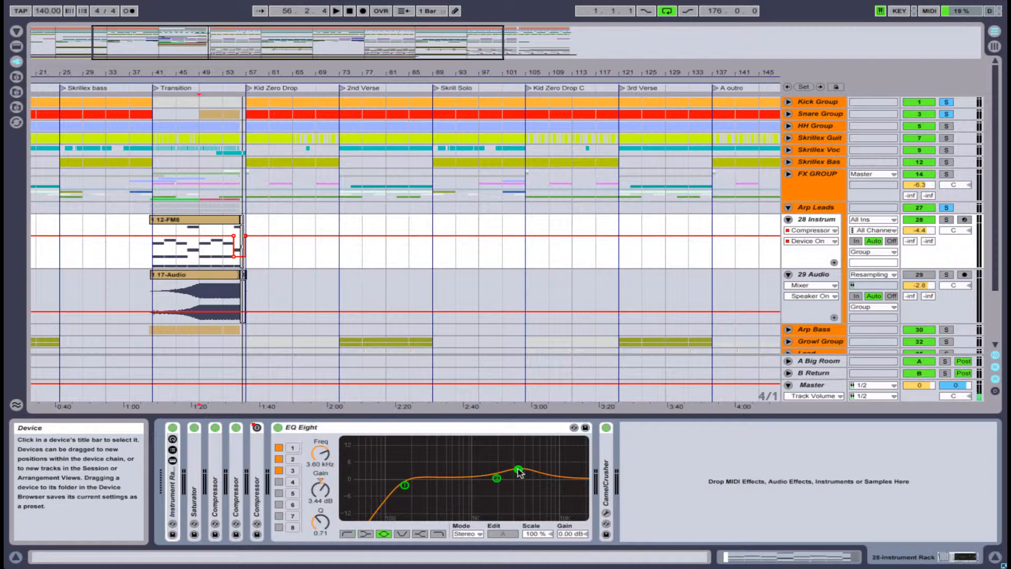
pyautogui.doubleClick(323, 433)
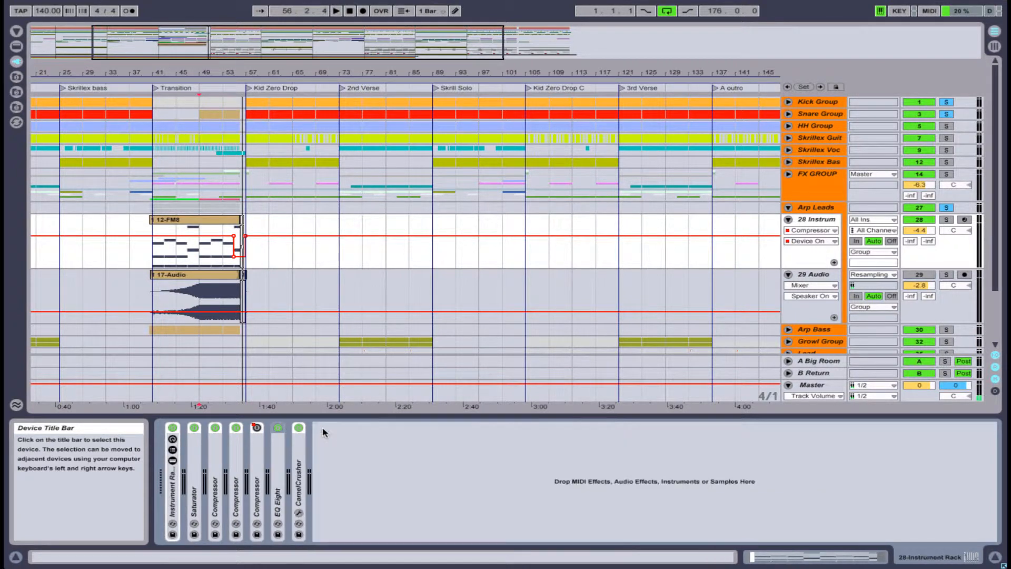
pyautogui.doubleClick(305, 473)
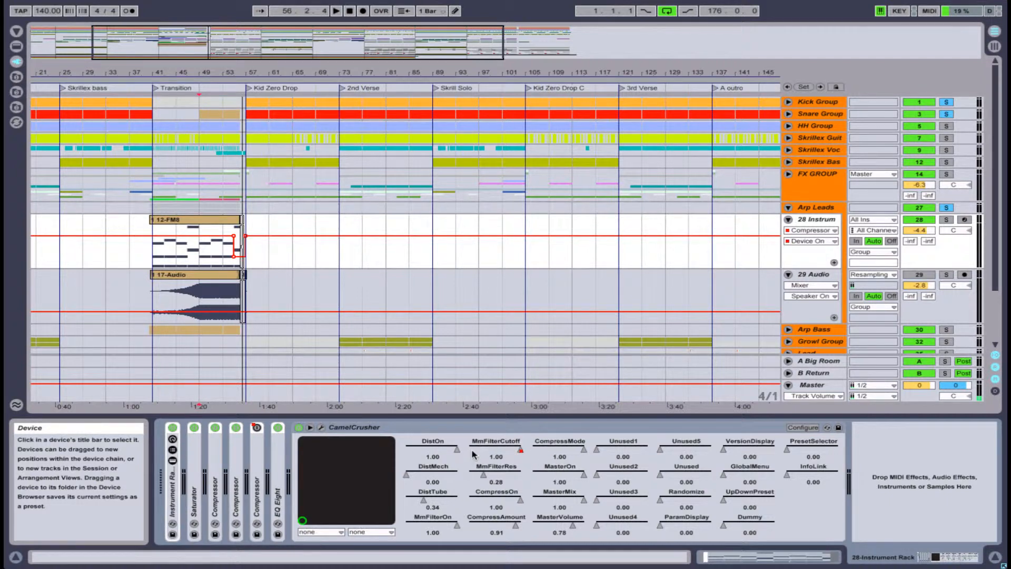
pyautogui.doubleClick(349, 428)
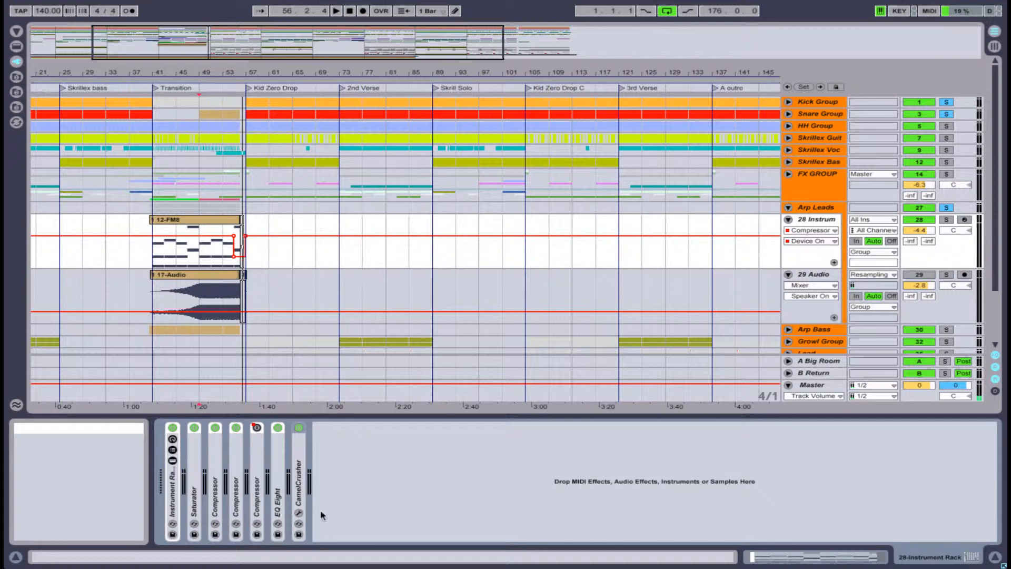
pyautogui.hscroll(3, 201, 362)
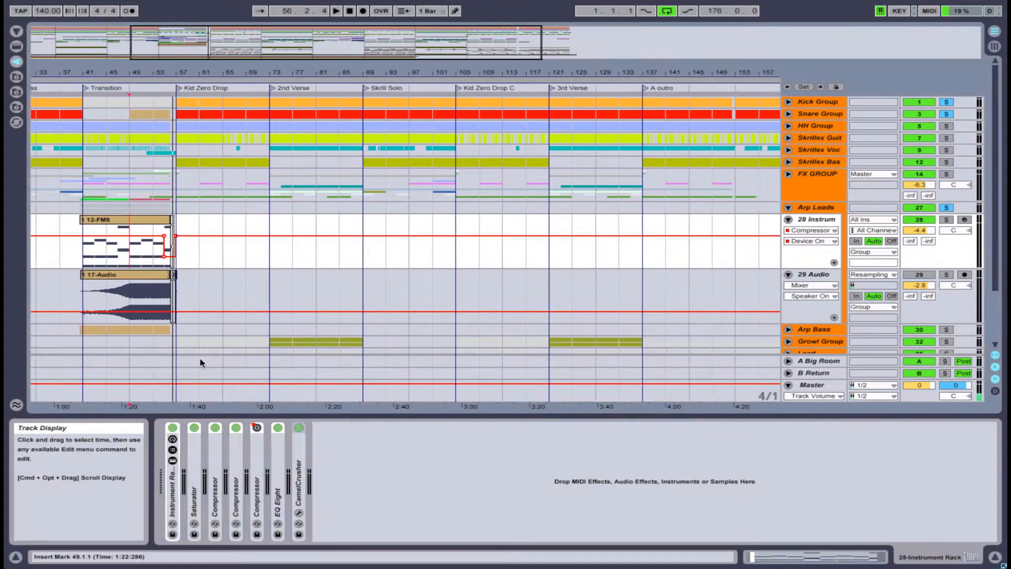
pyautogui.hscroll(-3, 175, 301)
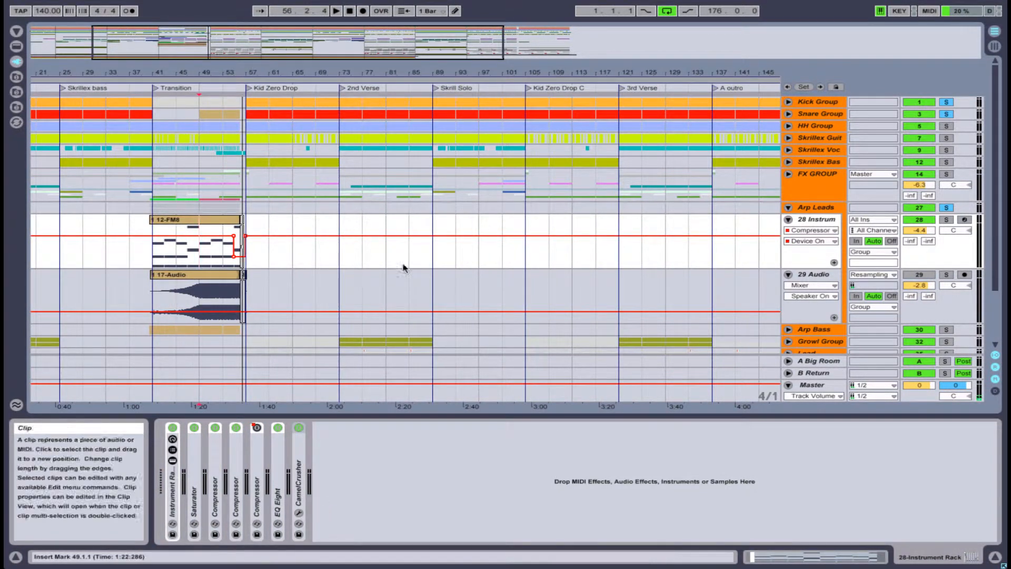
# Activate the 29 Audio track, deactivate the 28 Instrument track, and play the 17-Audio clip from its start.
pyautogui.click(920, 275)
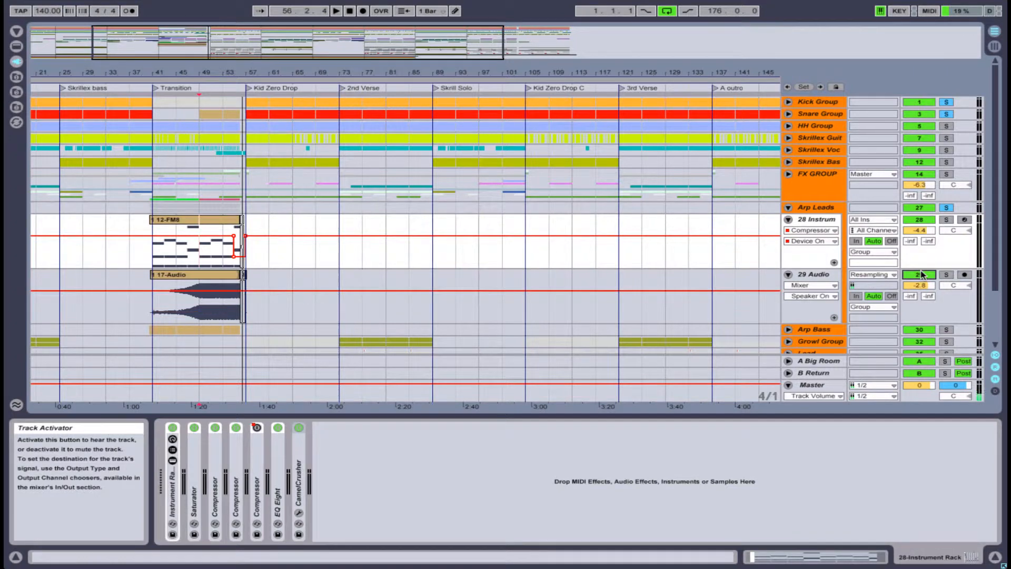
pyautogui.click(912, 221)
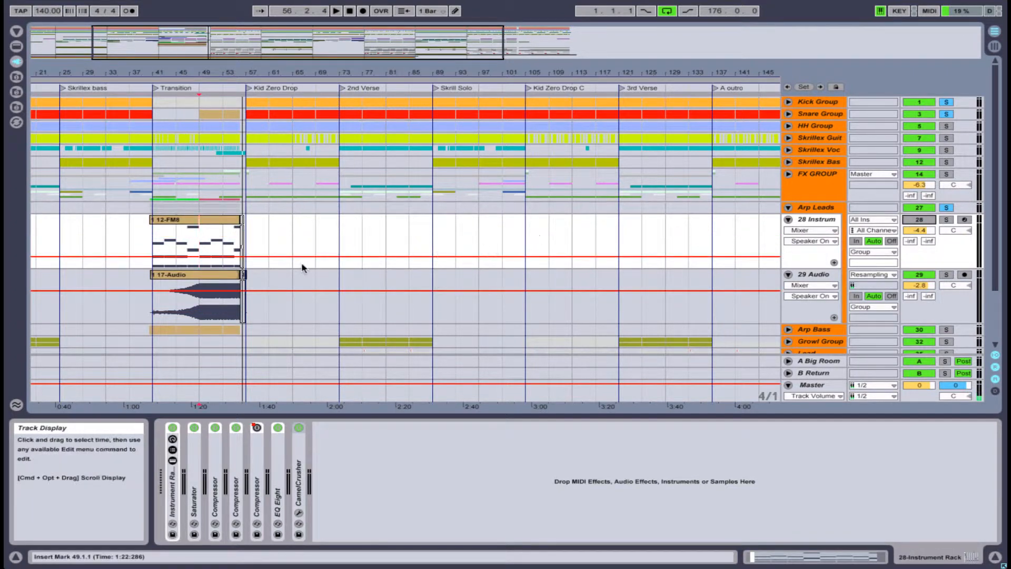
pyautogui.click(152, 315)
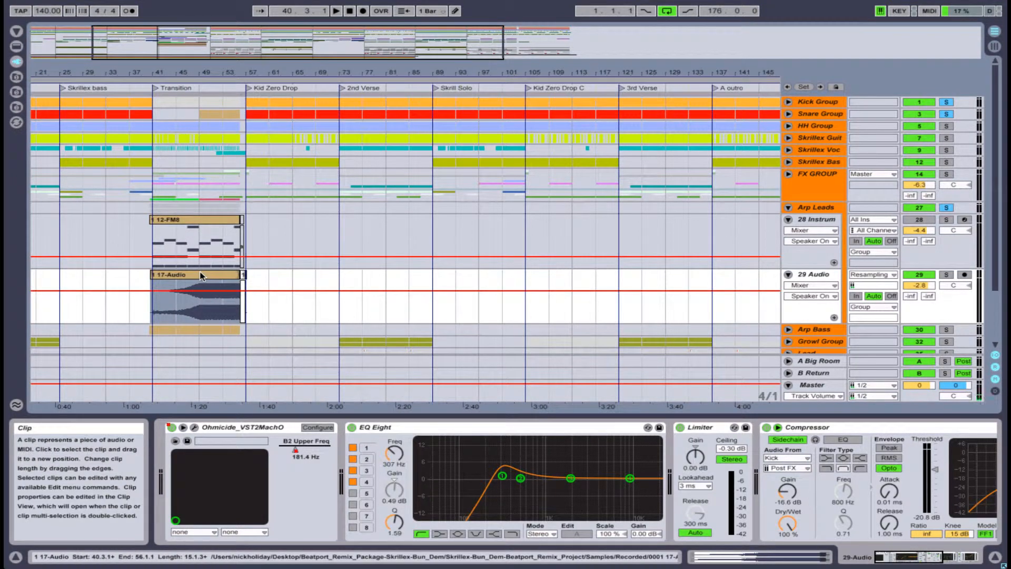
pyautogui.press('space')
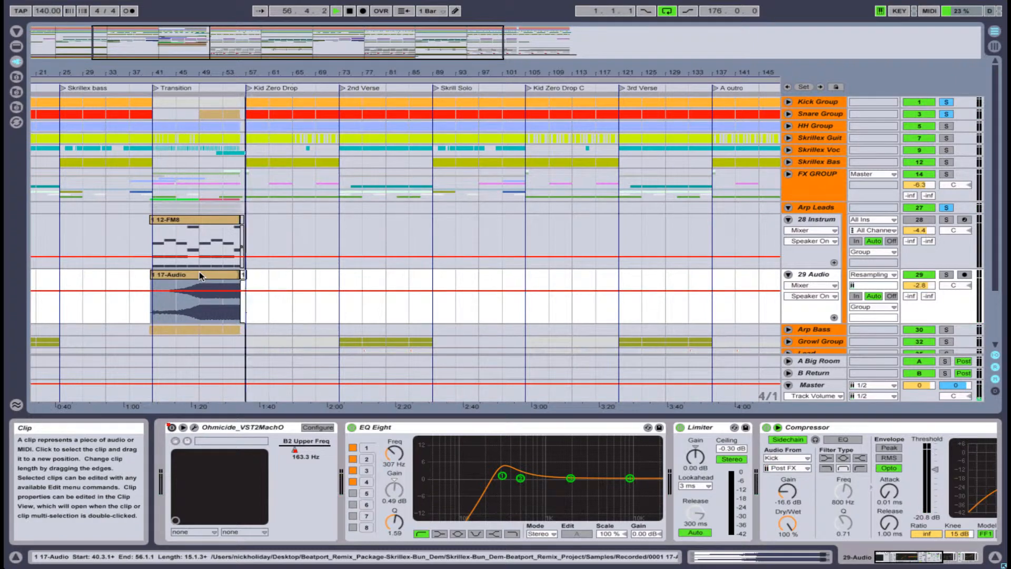
pyautogui.press('space')
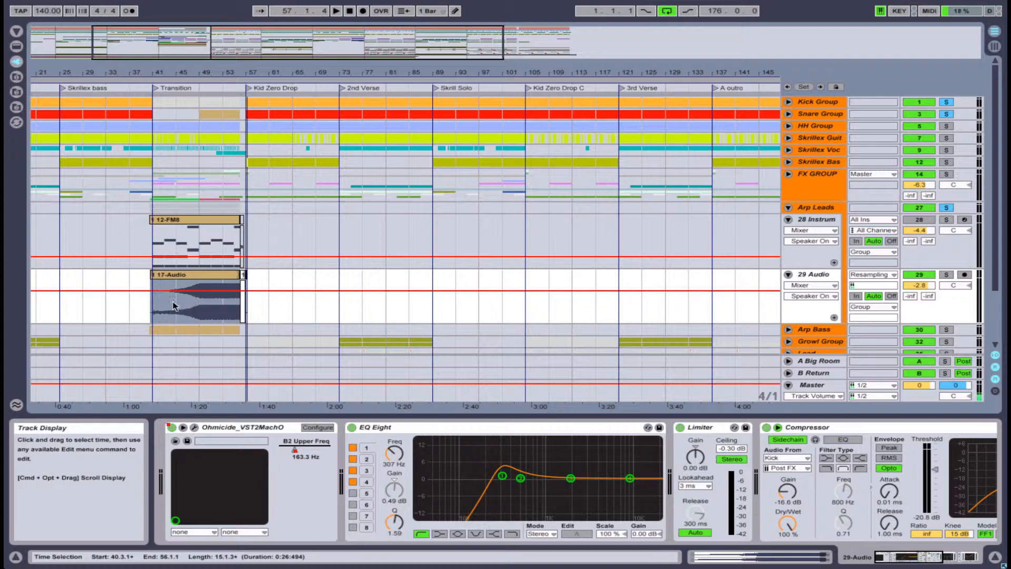
# Reactivate the 28 Instrument track and play both Arp Leads tracks together from bar 49.
pyautogui.click(156, 308)
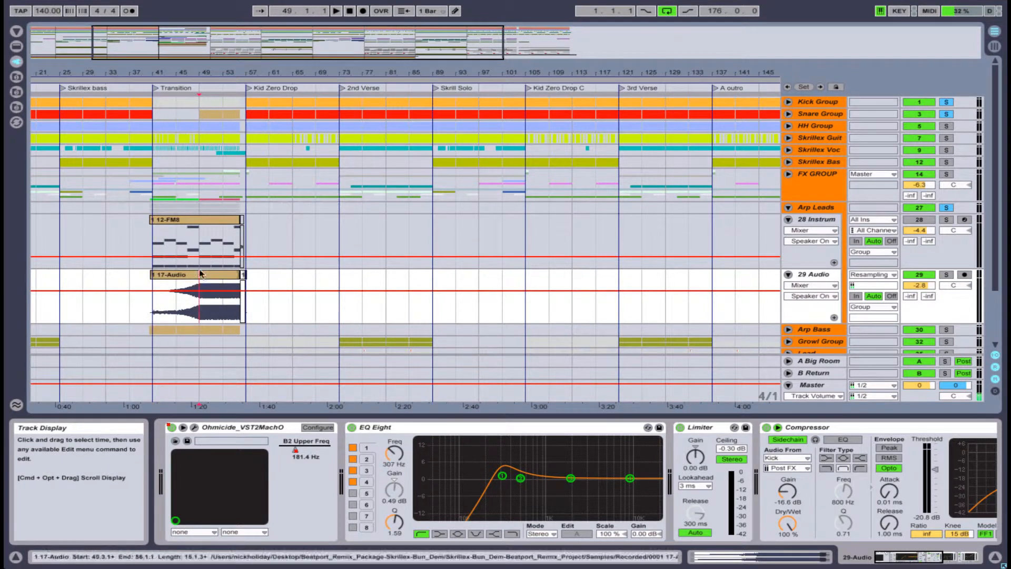
pyautogui.click(199, 311)
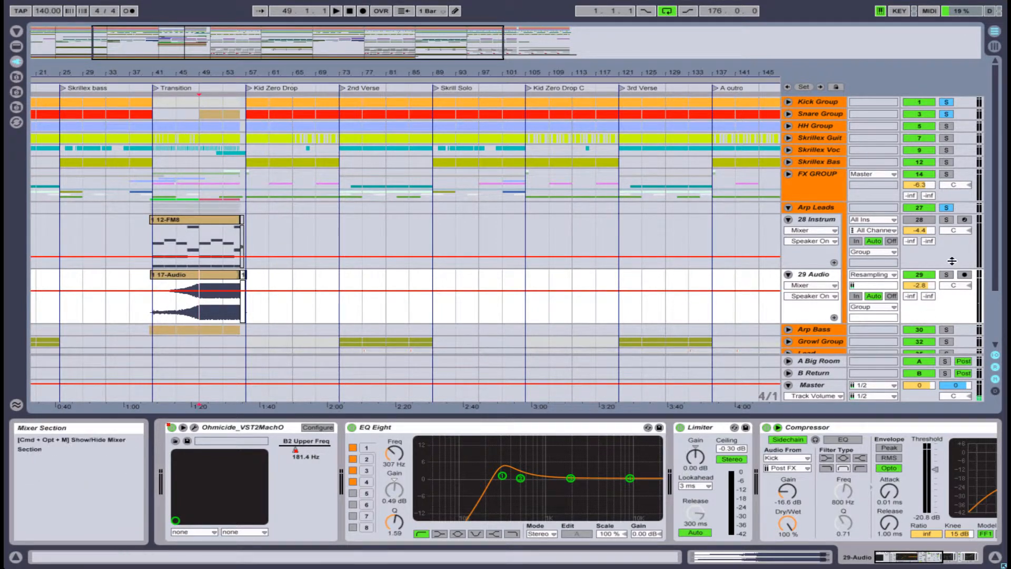
pyautogui.click(910, 220)
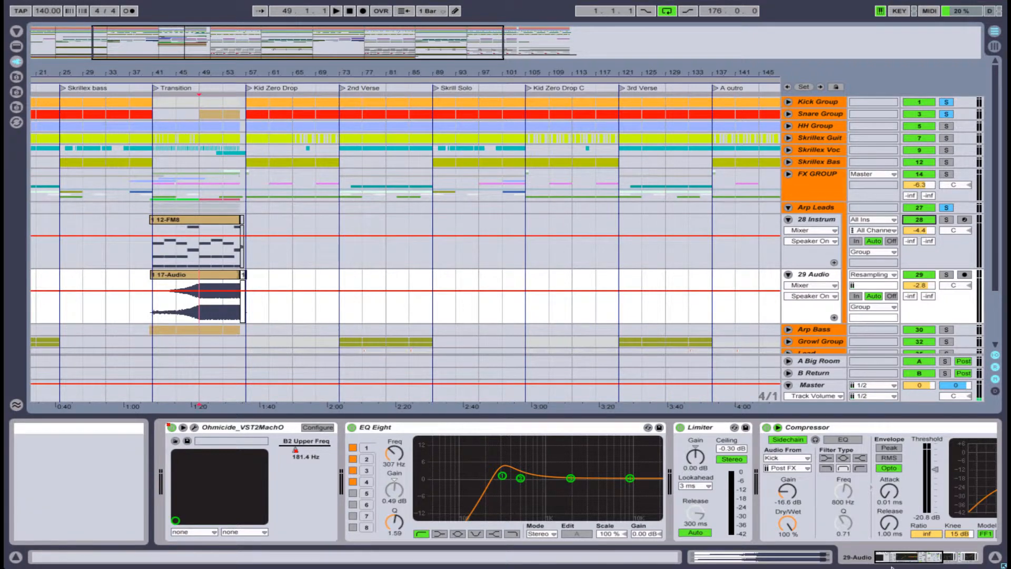
pyautogui.click(203, 250)
pyautogui.press('space')
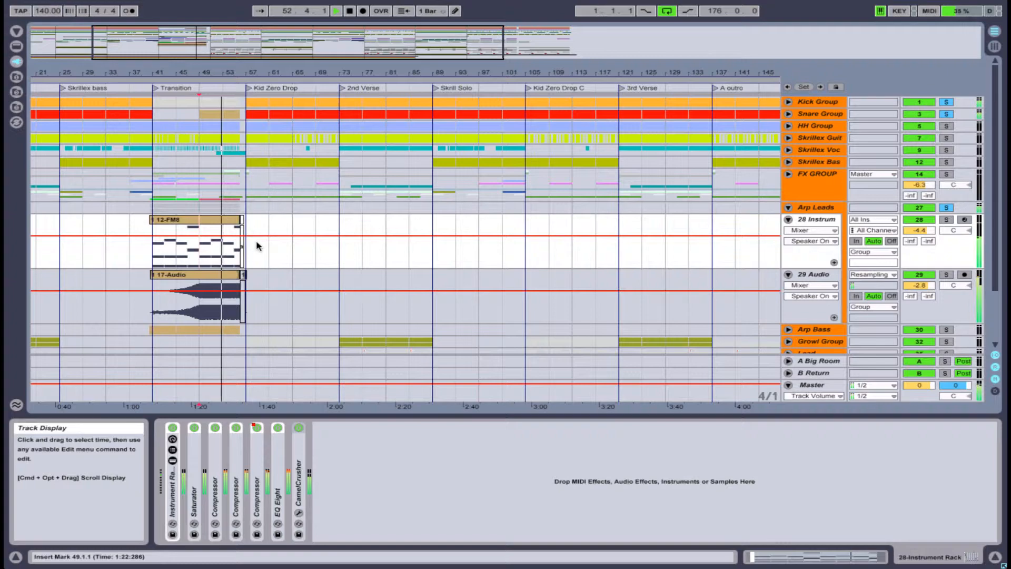
pyautogui.press('space')
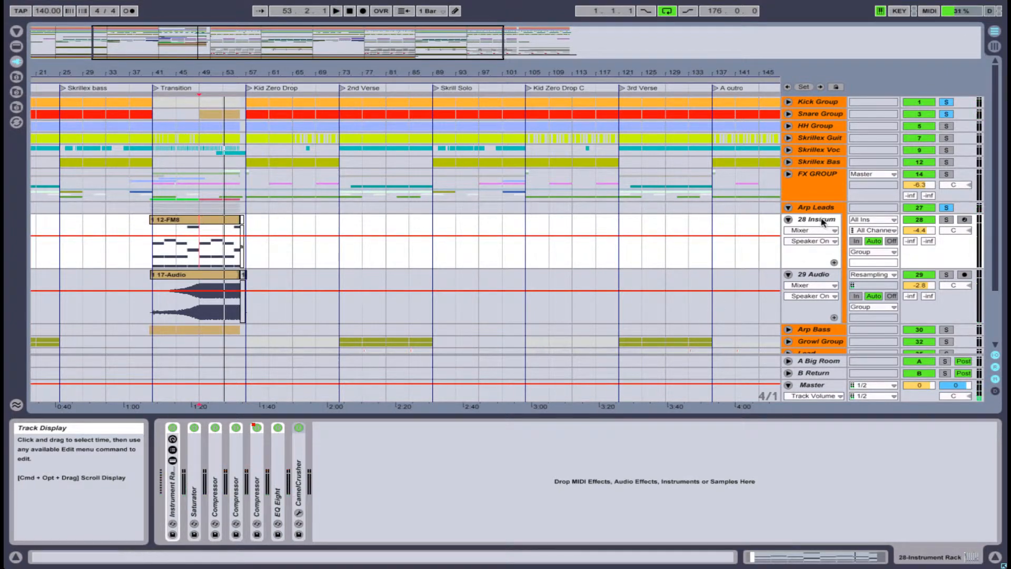
# Fold the Arp Leads group and unfold the Arp Bass group to show the 31 Trilian track's devices.
pyautogui.click(790, 209)
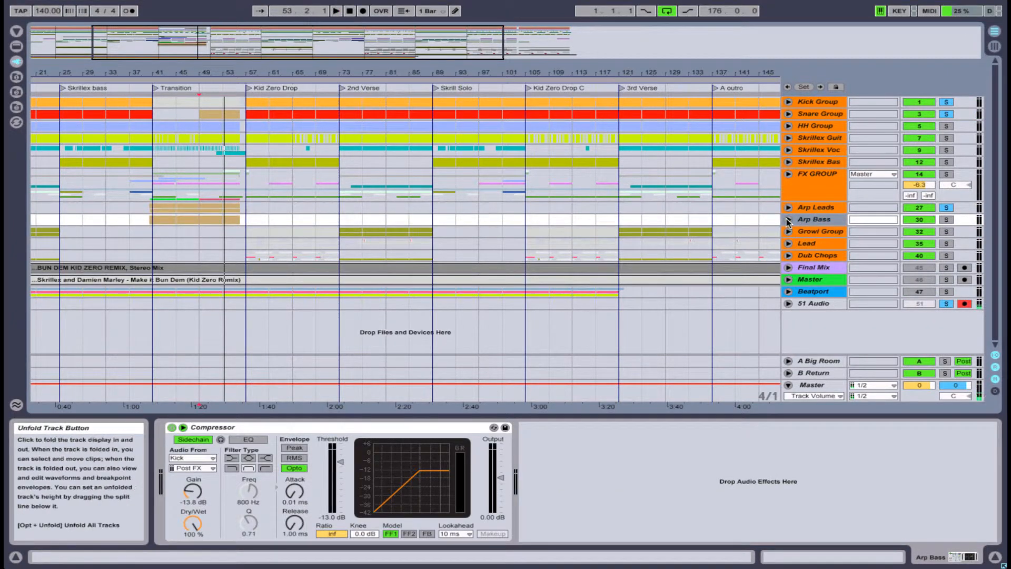
pyautogui.click(789, 220)
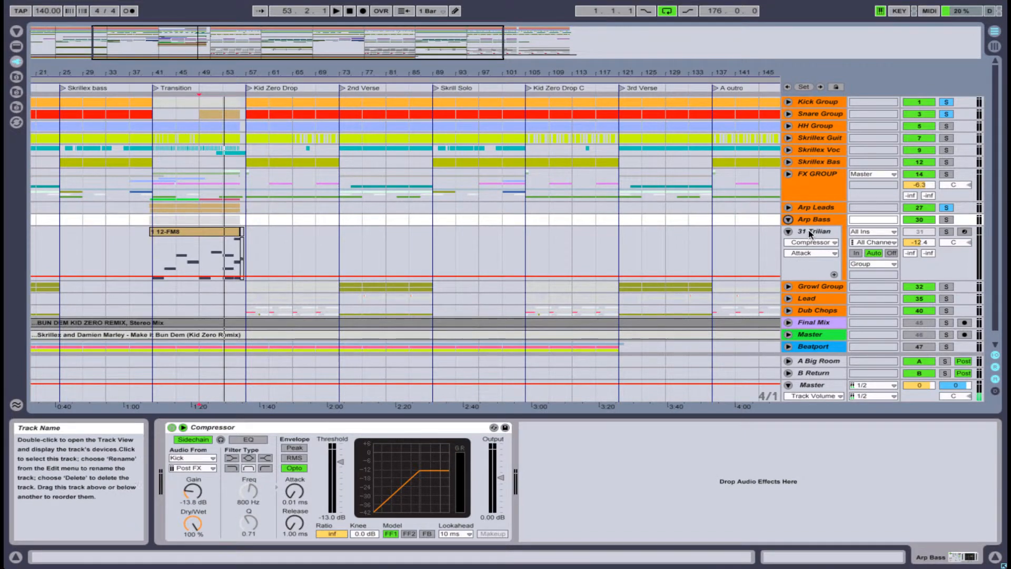
pyautogui.click(808, 231)
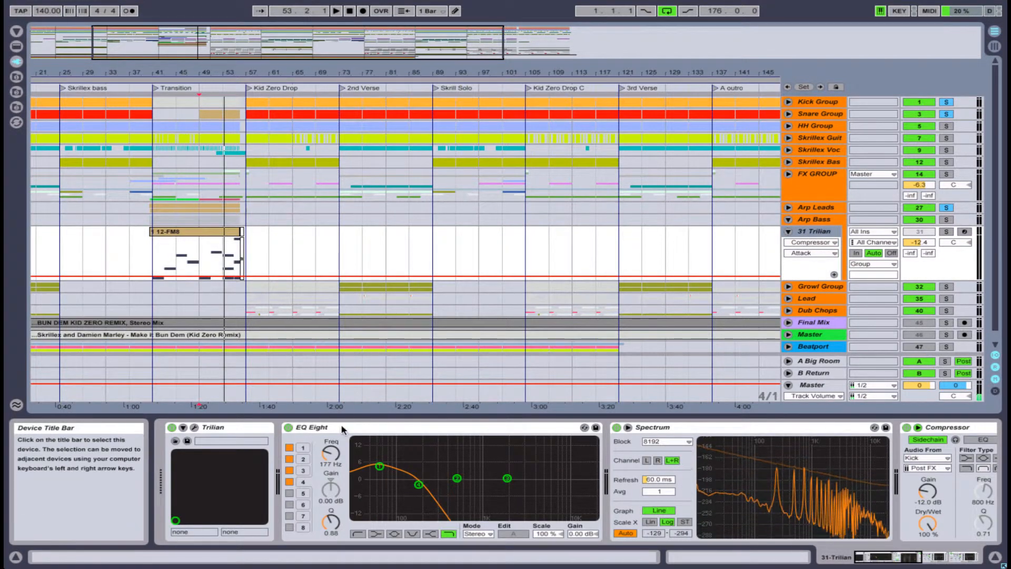
# Collapse the Spectrum and both Compressors on the 31 Trilian track.
pyautogui.doubleClick(654, 427)
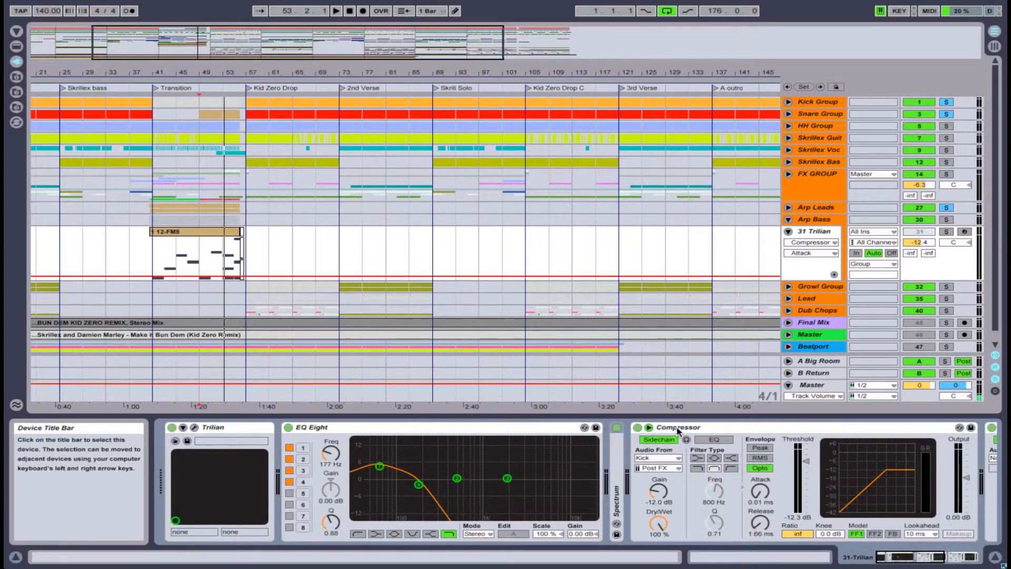
pyautogui.doubleClick(677, 430)
pyautogui.doubleClick(684, 428)
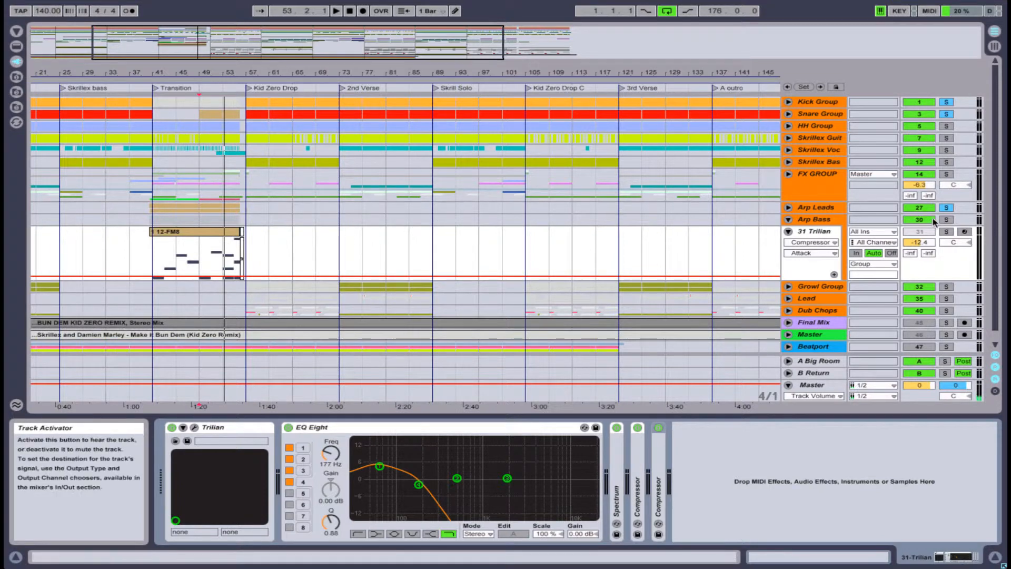
# Solo the Arp Bass group and audition its 12-FM8 clip, from the clip's start and from bar 49.
pyautogui.click(947, 219)
pyautogui.click(180, 263)
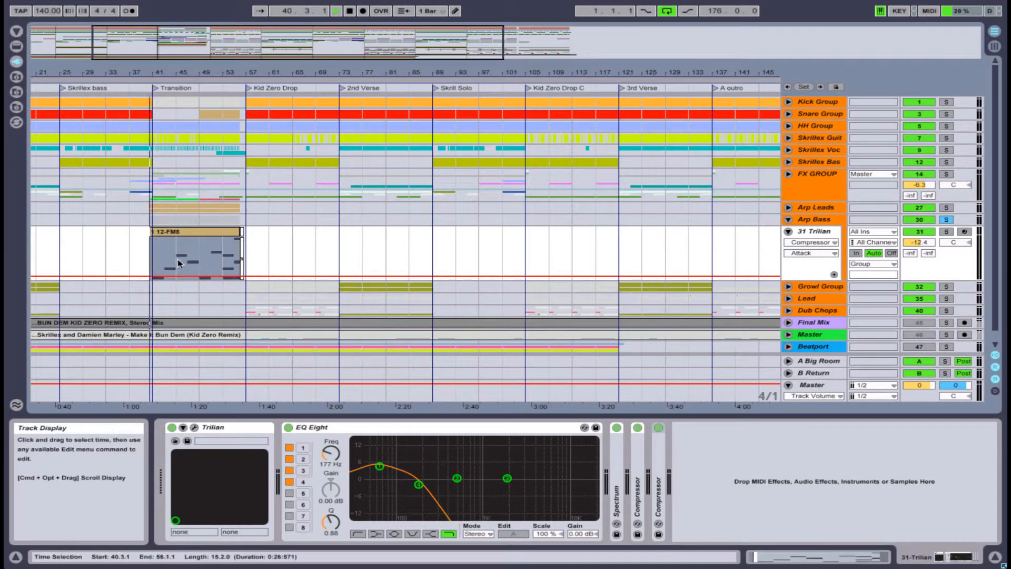
pyautogui.click(201, 256)
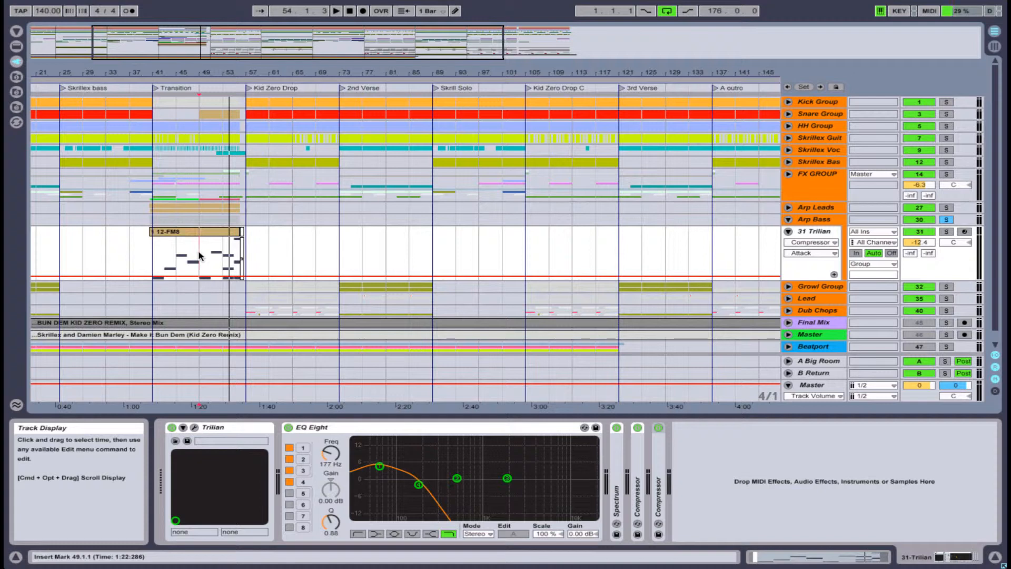
pyautogui.press('super+t')
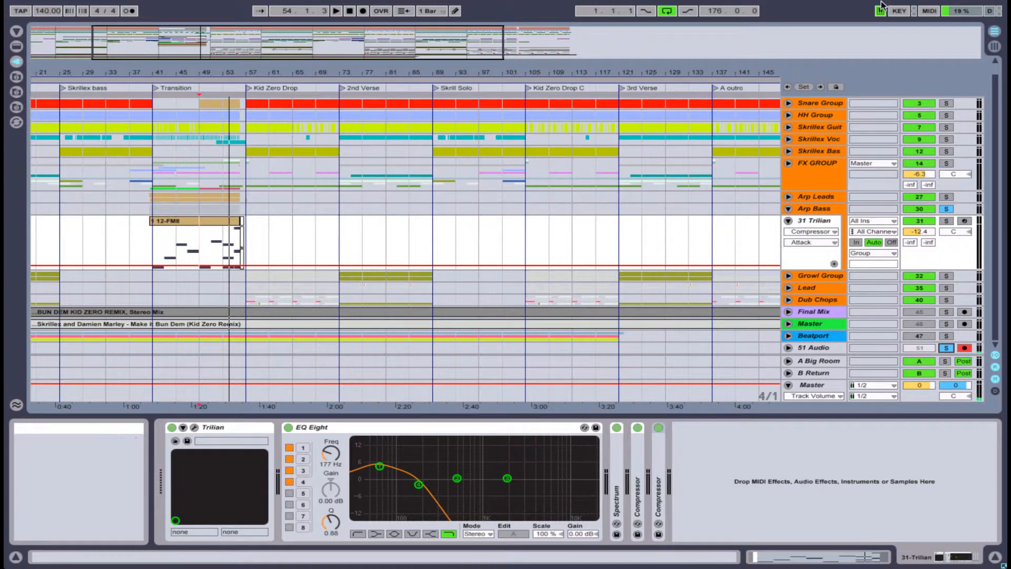
# Unfold the Arp Leads group to check the 28 Instrument track, and fold the group again.
pyautogui.click(825, 200)
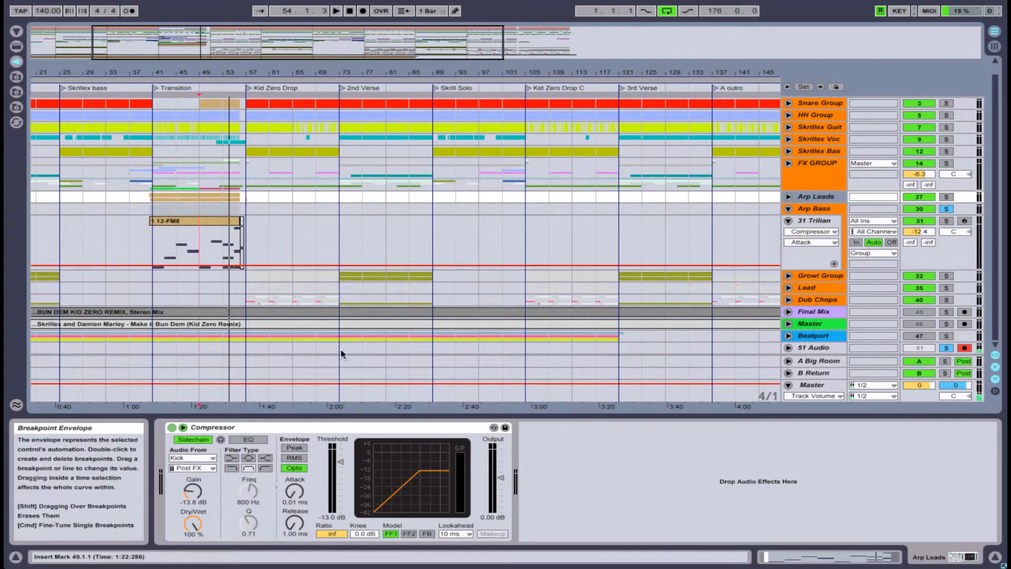
pyautogui.click(789, 197)
pyautogui.click(802, 211)
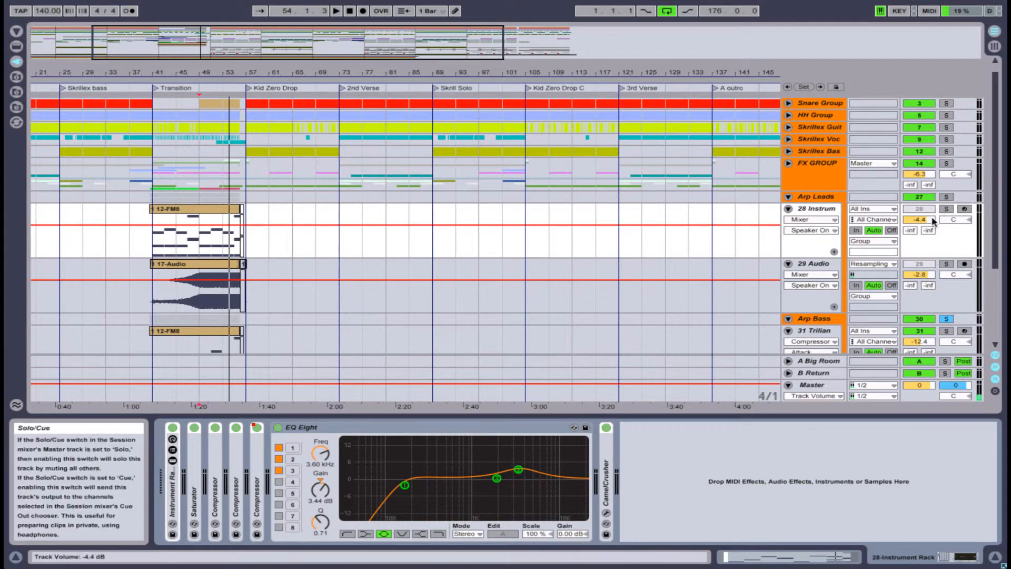
pyautogui.click(788, 196)
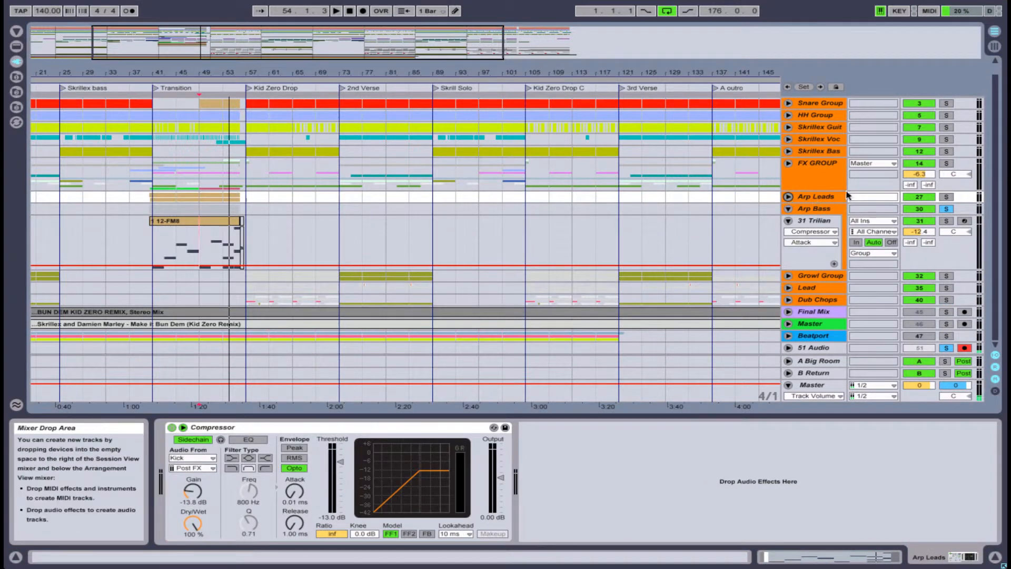
# Solo the Arp Leads group alongside Arp Bass and audition them together, muting and reactivating Arp Bass to compare.
pyautogui.click(945, 197)
pyautogui.press('space')
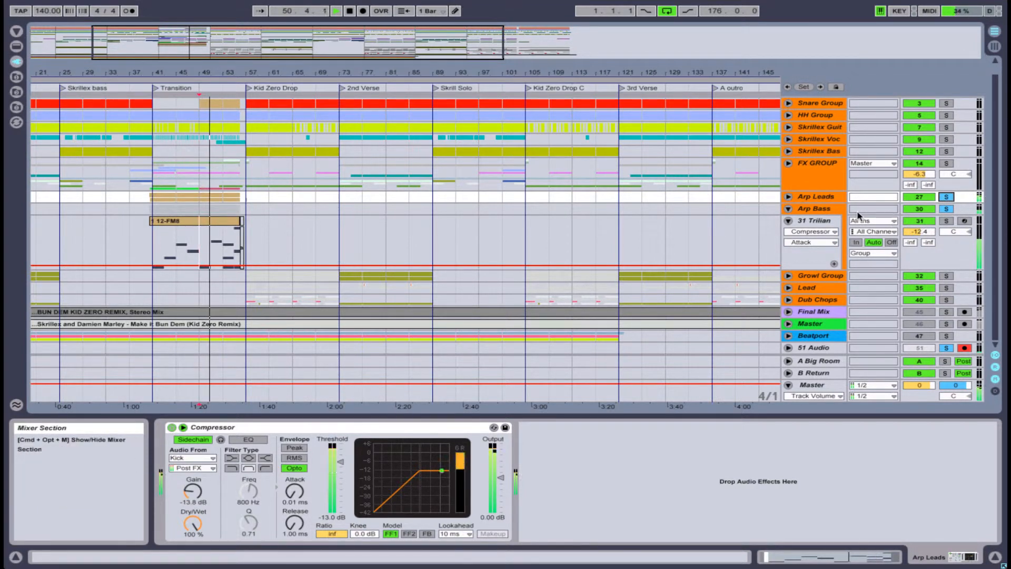
pyautogui.click(921, 209)
pyautogui.click(921, 209)
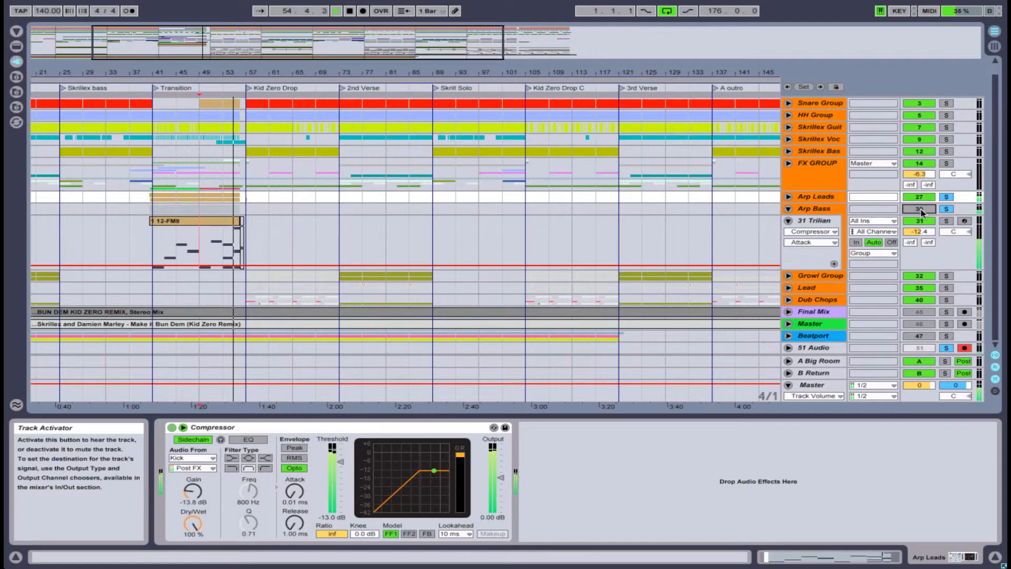
pyautogui.press('space')
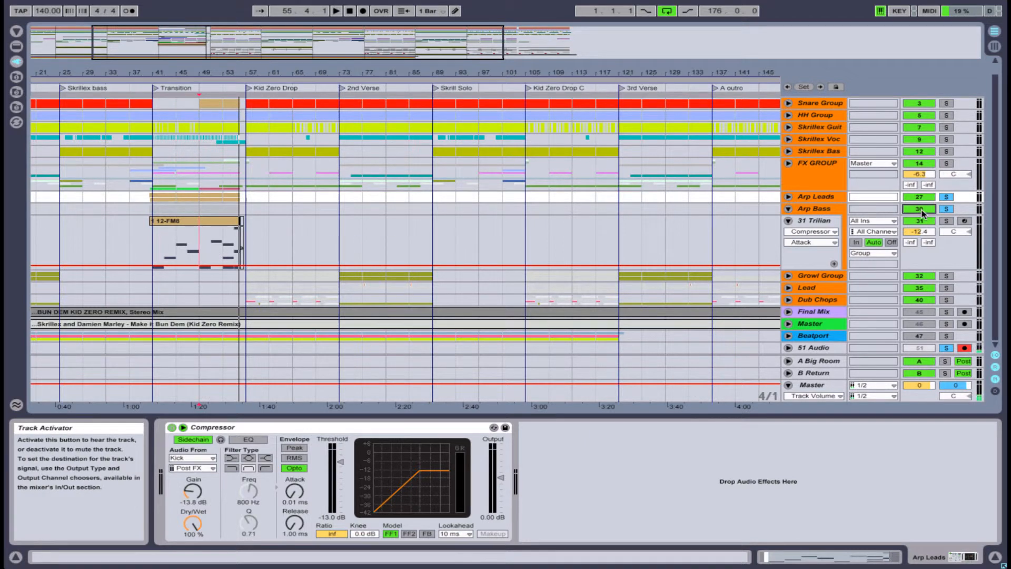
# Select the Arp Bass group's 12-FM8 clip, unfold the Arp Leads group, and collapse the EQ Eight on the 31 Trilian track.
pyautogui.click(826, 210)
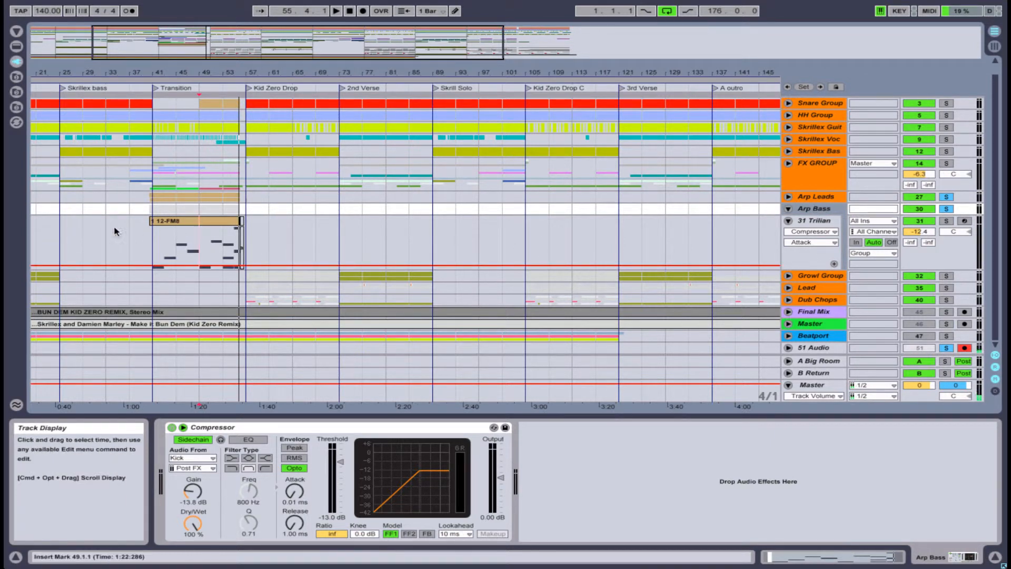
pyautogui.click(184, 221)
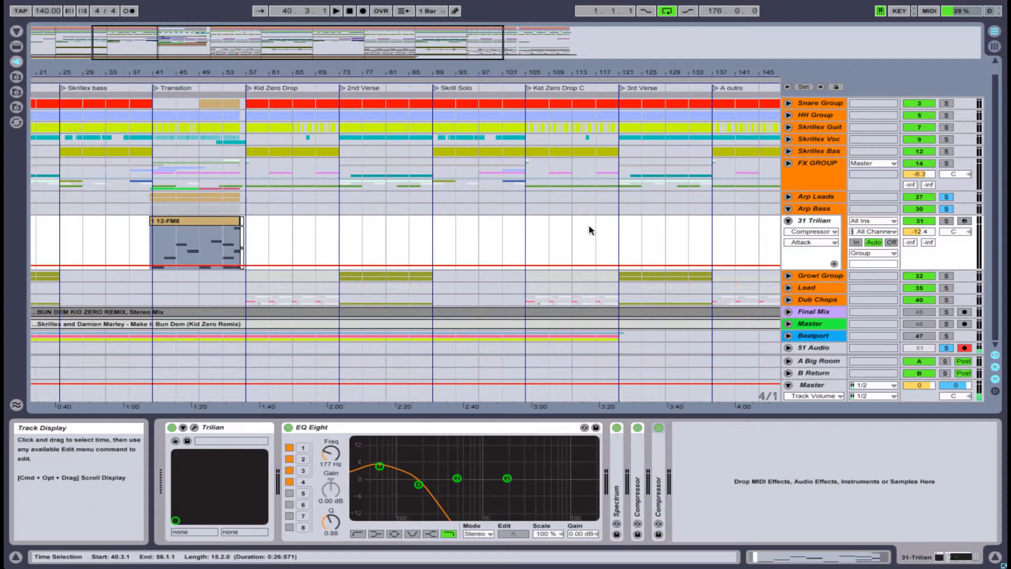
pyautogui.click(788, 197)
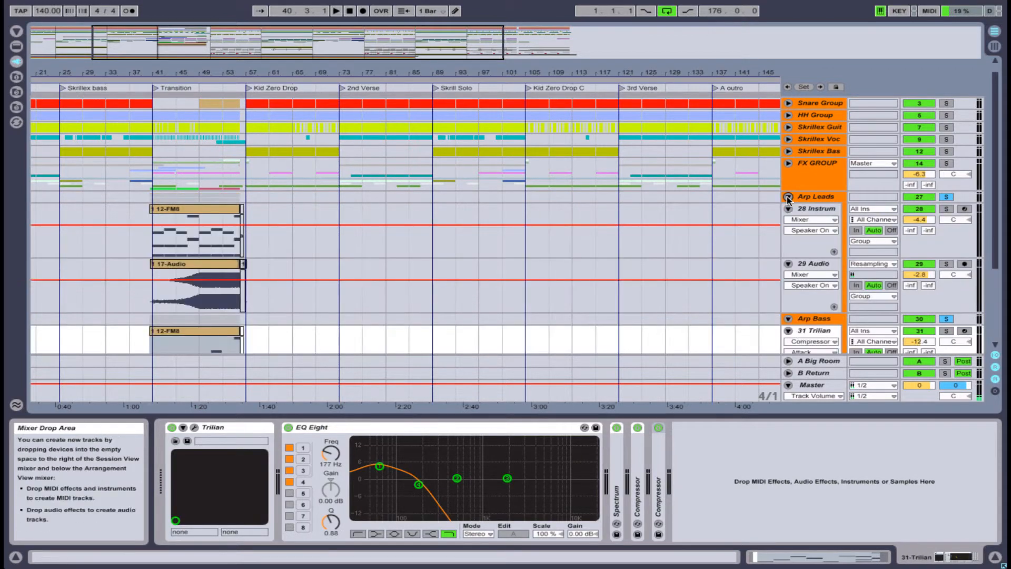
pyautogui.scroll(-3, 216, 284)
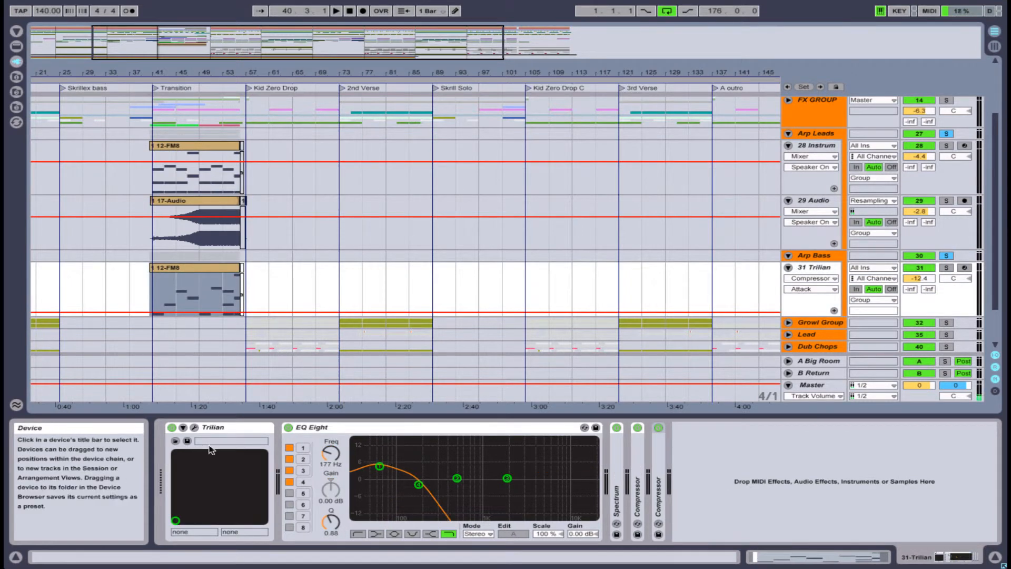
pyautogui.doubleClick(322, 428)
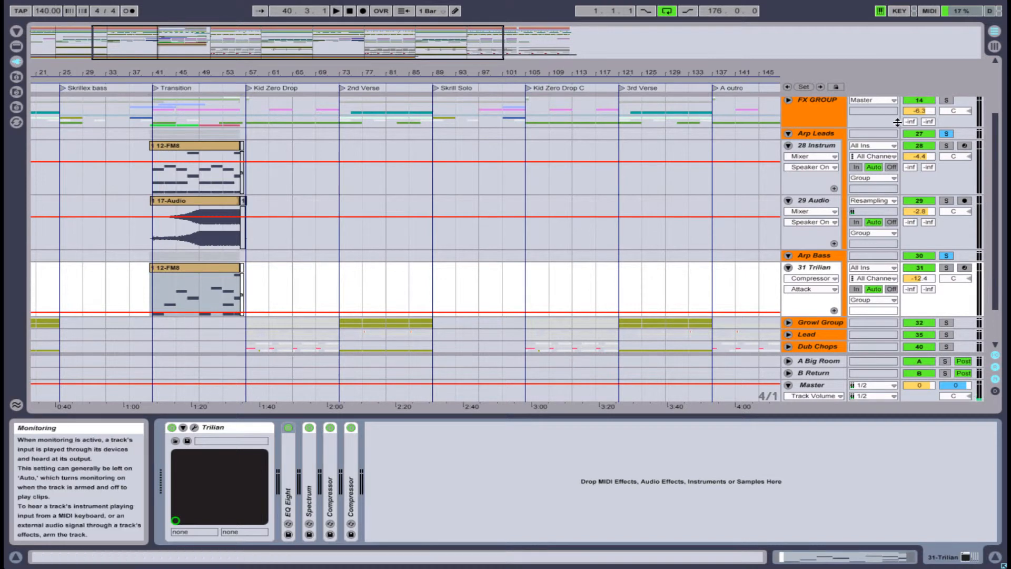
# Expand the Instrument Rack on the 28 Instrument track and select its second FM8 chain.
pyautogui.click(816, 145)
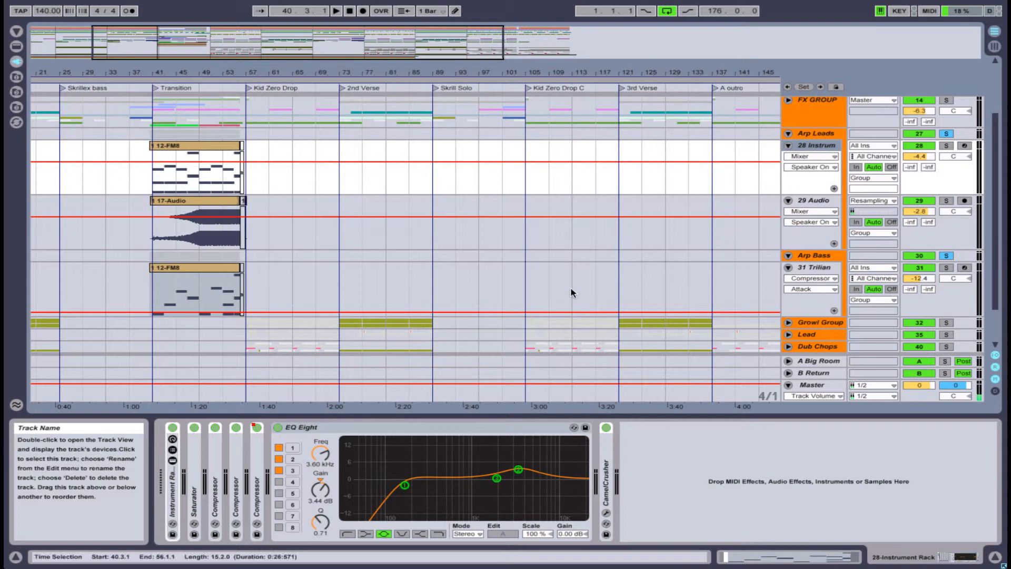
pyautogui.doubleClick(173, 490)
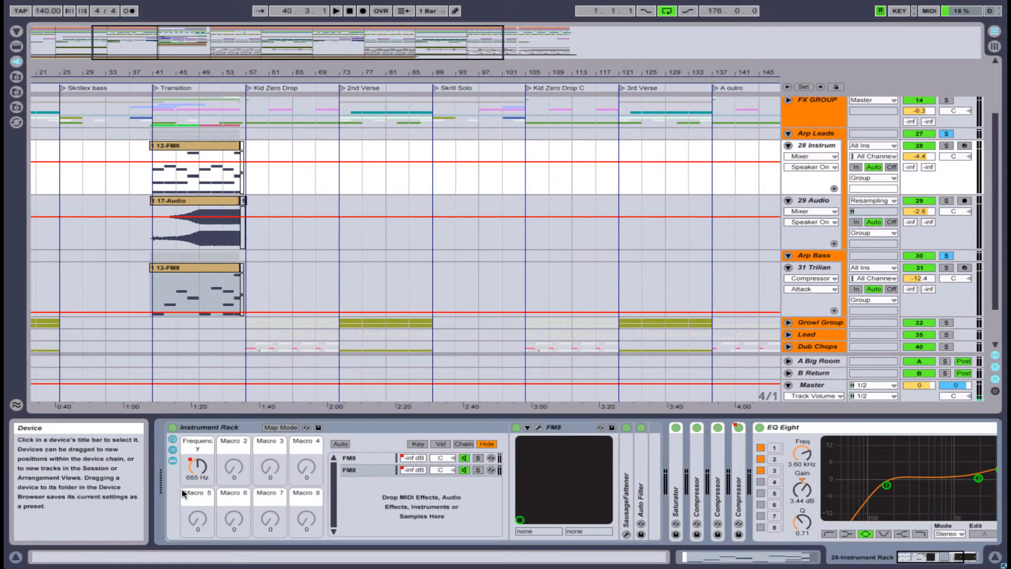
pyautogui.click(371, 469)
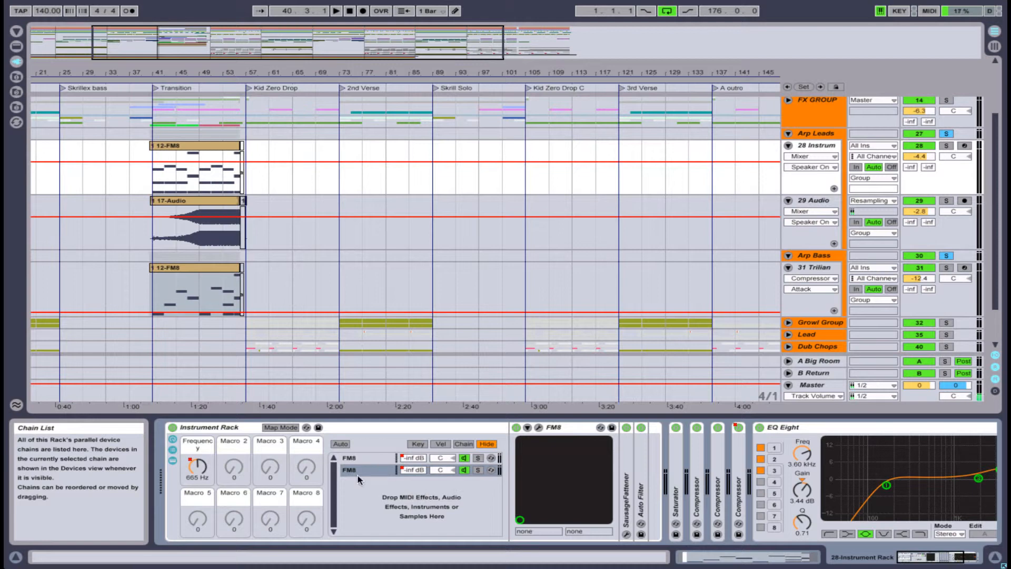
# Show the 31 Trilian track's devices again and collapse the Trilian instrument.
pyautogui.scroll(-3, 335, 266)
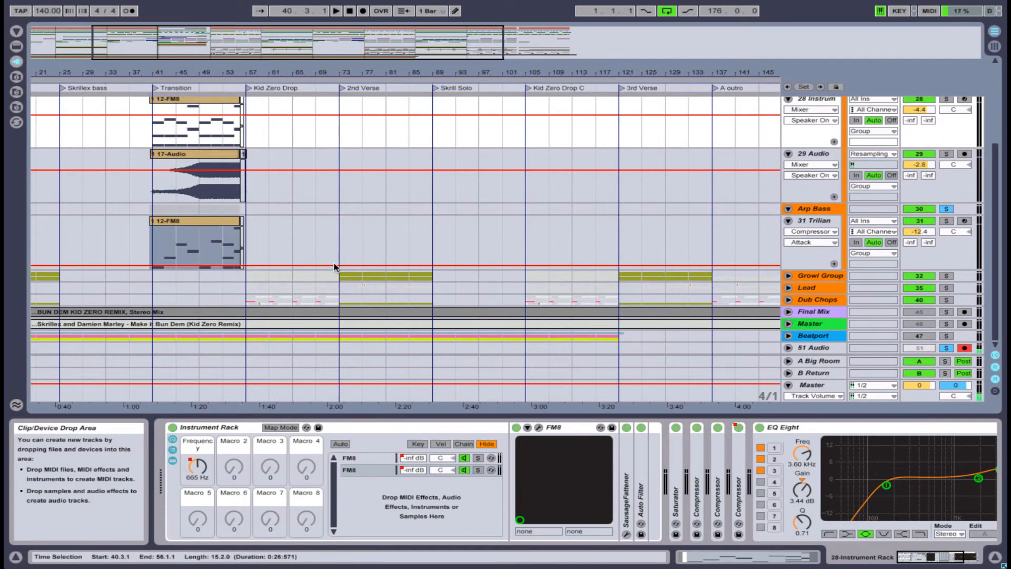
pyautogui.click(815, 221)
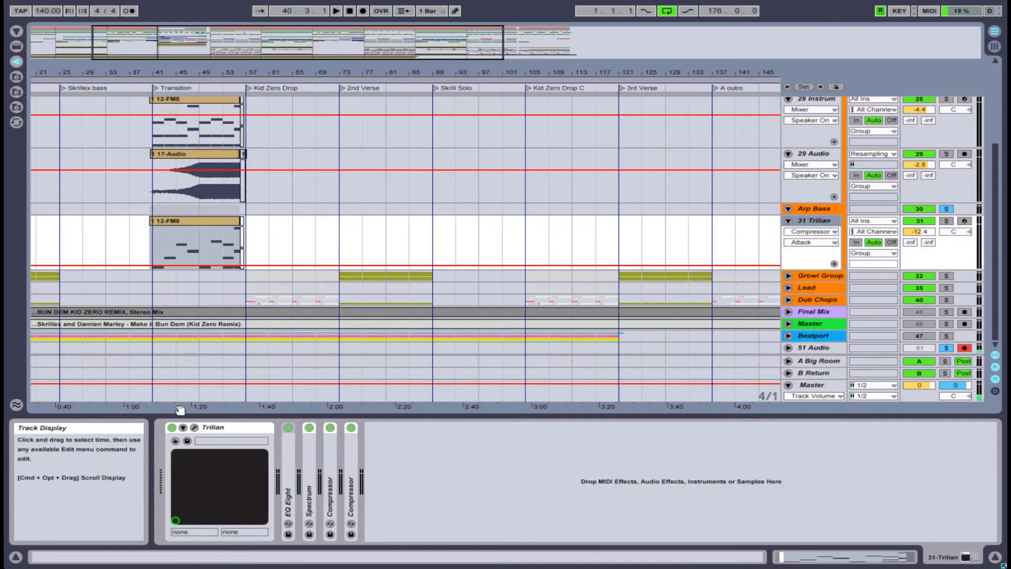
pyautogui.doubleClick(230, 432)
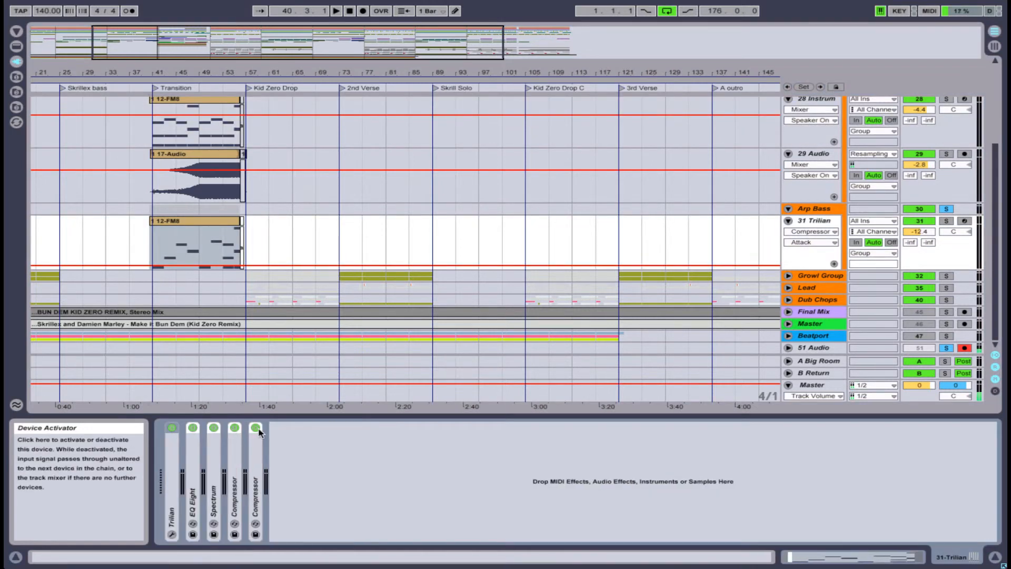
# Examine the sidechain settings of both Compressors on the 31 Trilian track, including the second one's audio source, and collapse both again.
pyautogui.doubleClick(233, 447)
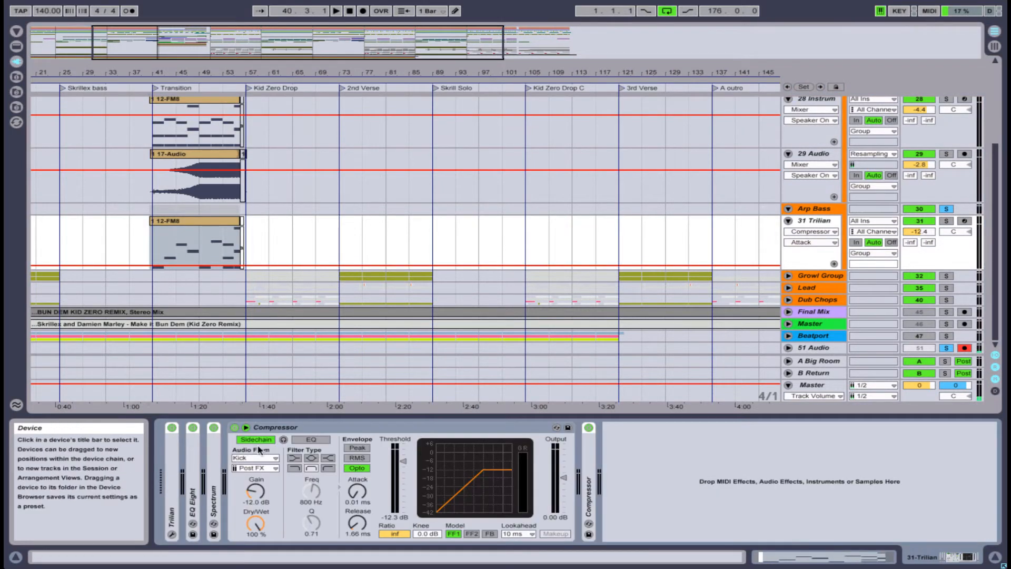
pyautogui.doubleClick(585, 442)
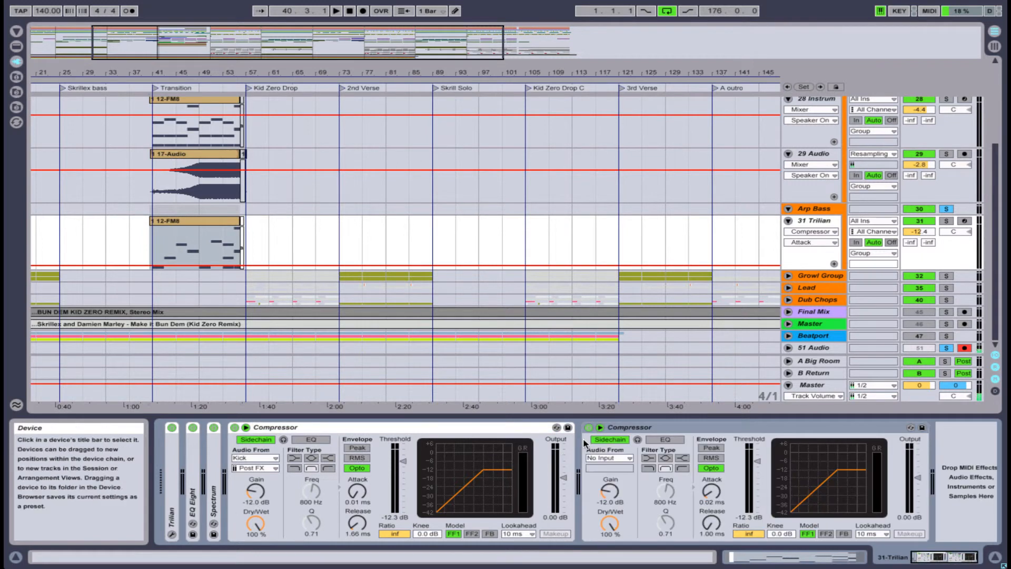
pyautogui.click(629, 458)
pyautogui.click(624, 481)
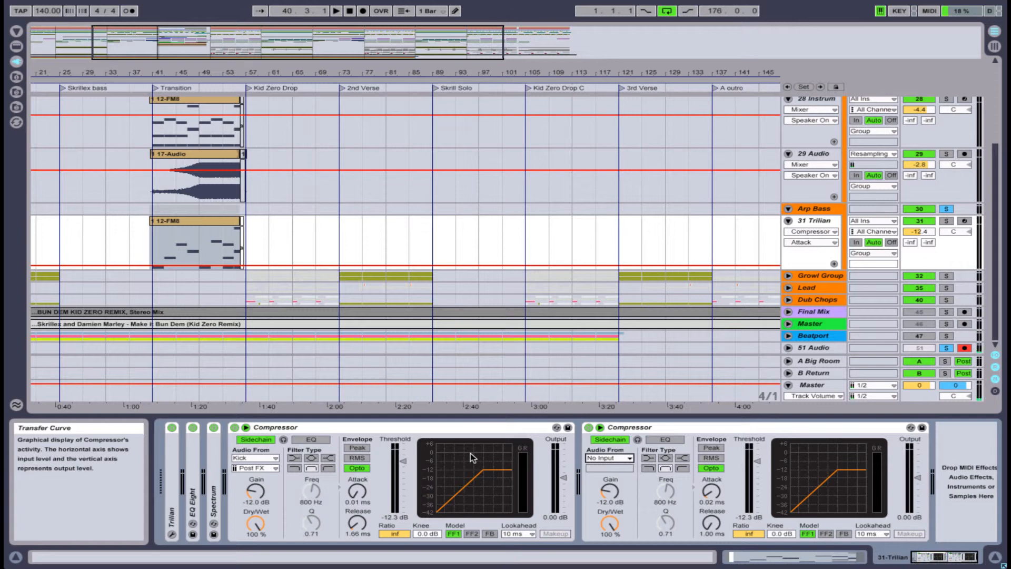
pyautogui.doubleClick(633, 430)
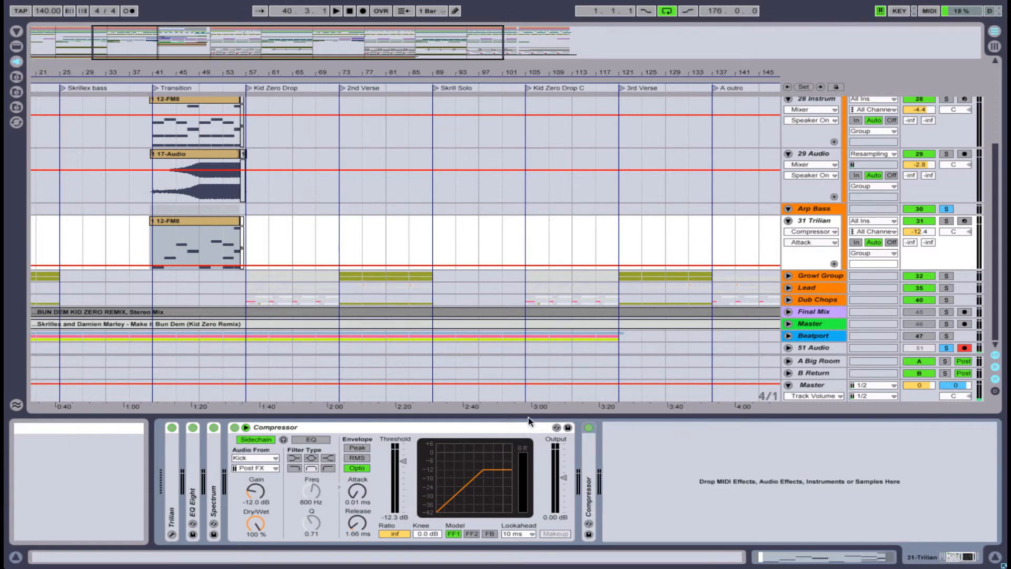
pyautogui.doubleClick(474, 428)
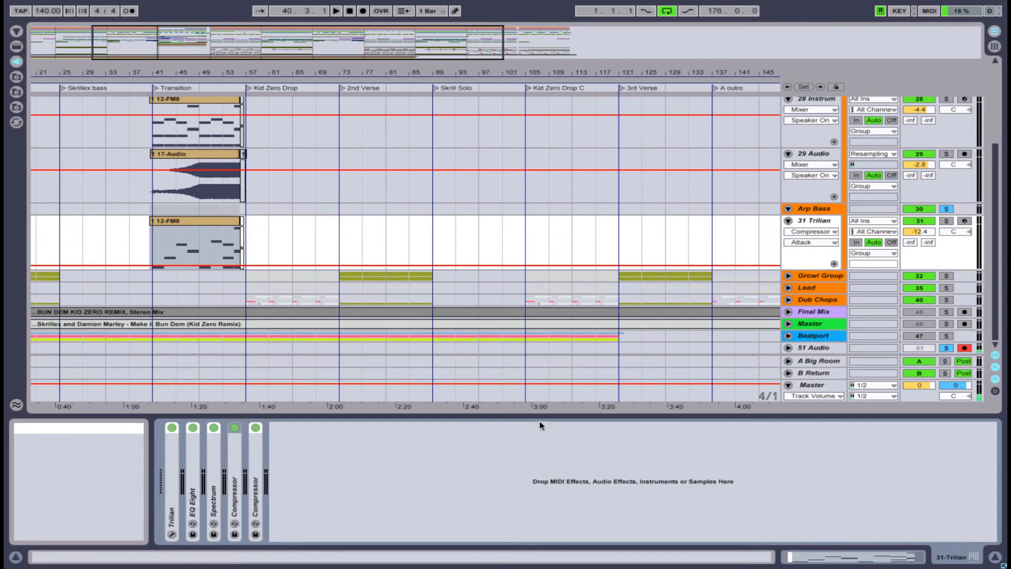
# Fold the 28 Instrument and 29 Audio tracks, and the Arp Bass and Arp Leads groups.
pyautogui.scroll(5, 742, 302)
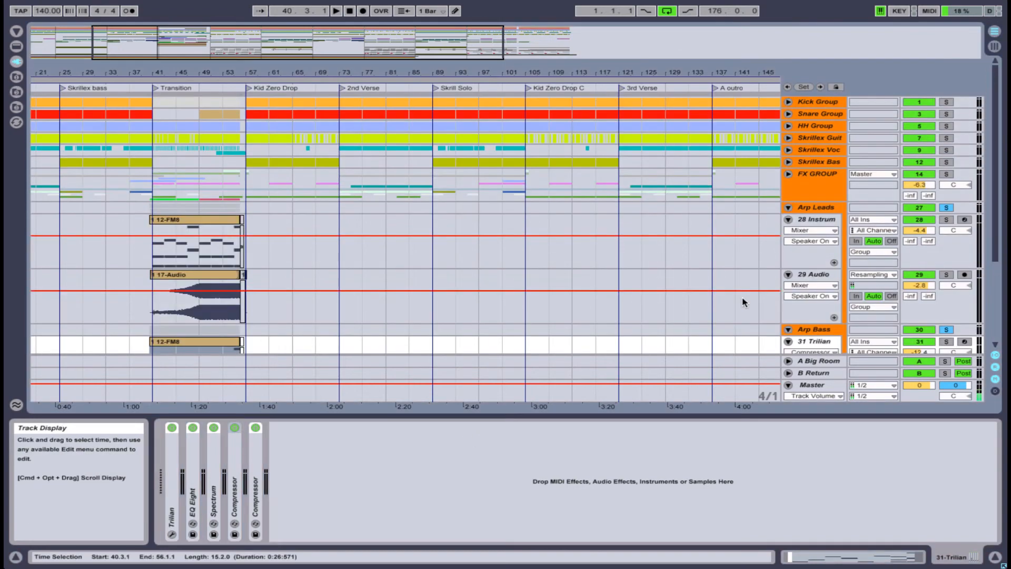
pyautogui.click(789, 219)
pyautogui.click(789, 231)
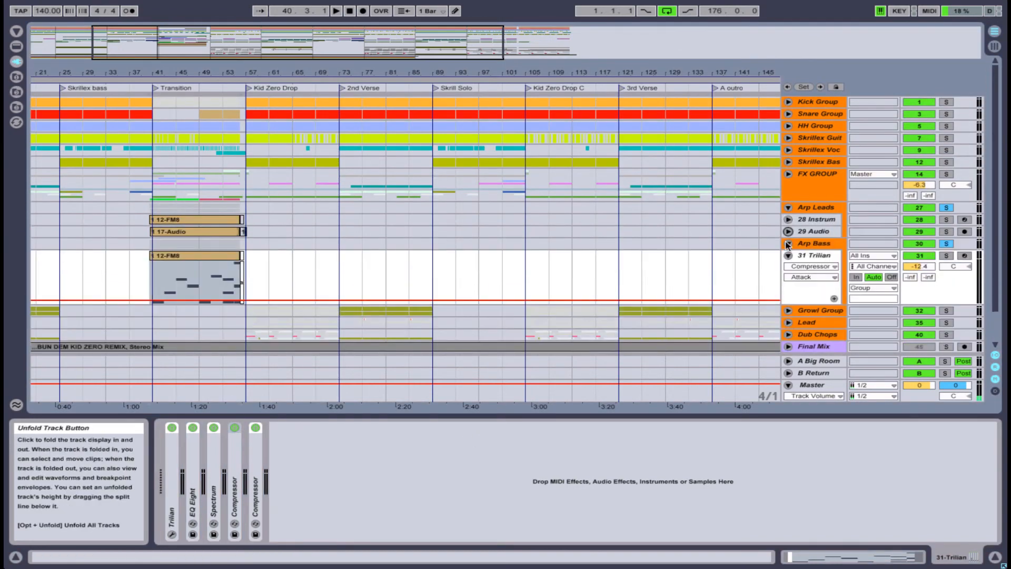
pyautogui.click(789, 243)
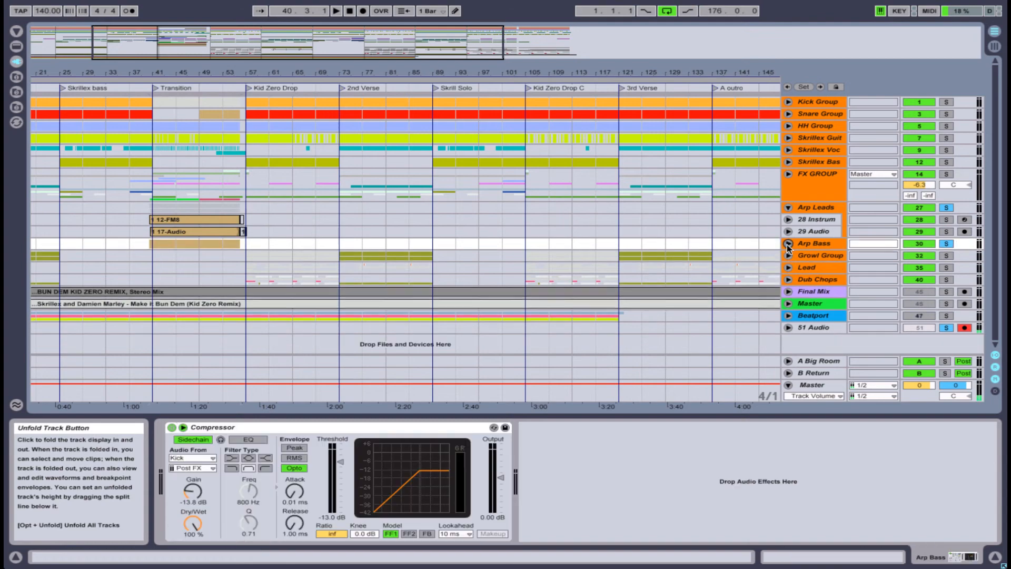
pyautogui.click(789, 207)
pyautogui.hscroll(-3, 726, 196)
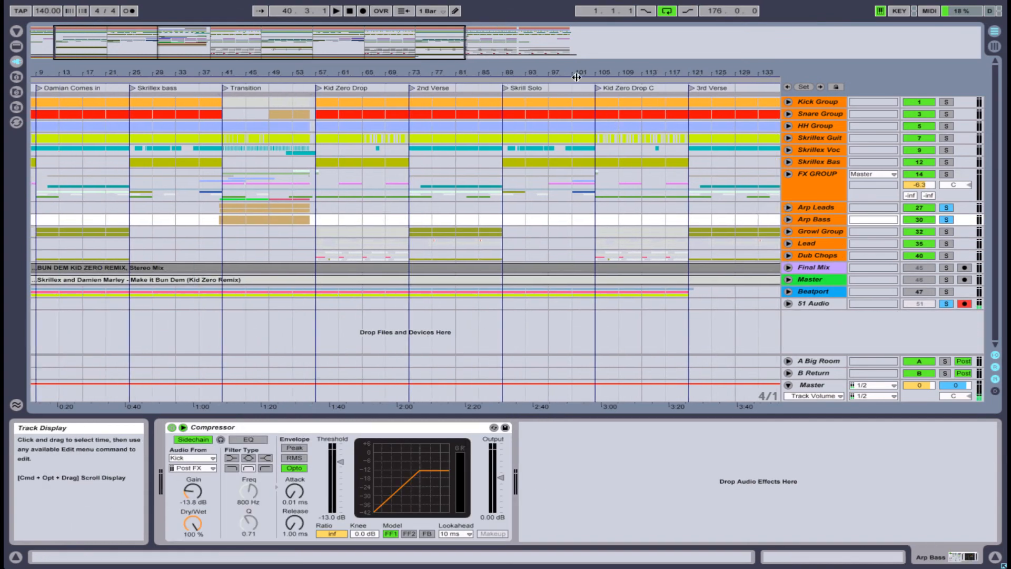
pyautogui.moveTo(576, 73); pyautogui.dragTo(285, 73)
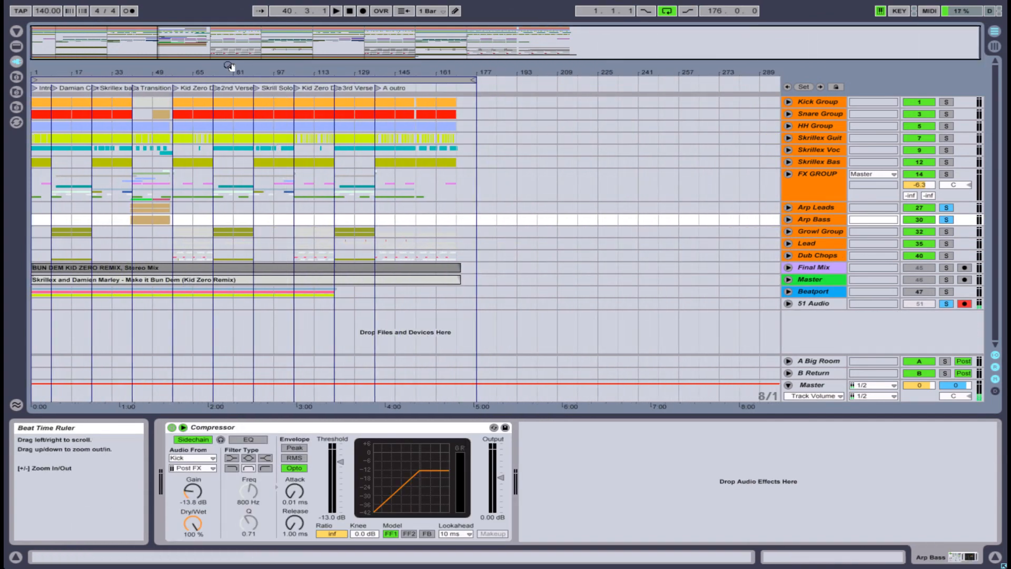